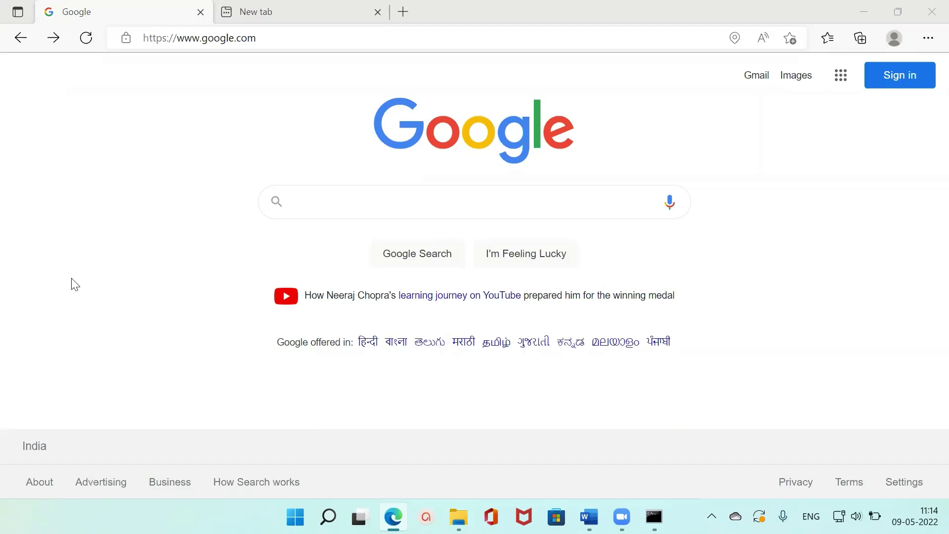
Search Google for 'apache tomcat download' and open the 'Apache Tomcat® - Welcome!' result.
{"action": "left_click", "coordinate": [322, 197]}
{"action": "type", "text": "apache"}
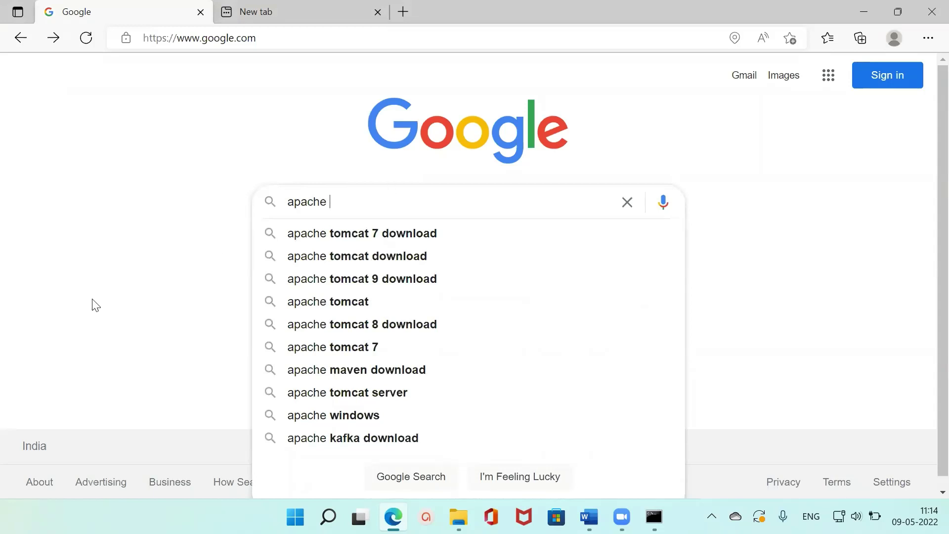
{"action": "left_click", "coordinate": [374, 262]}
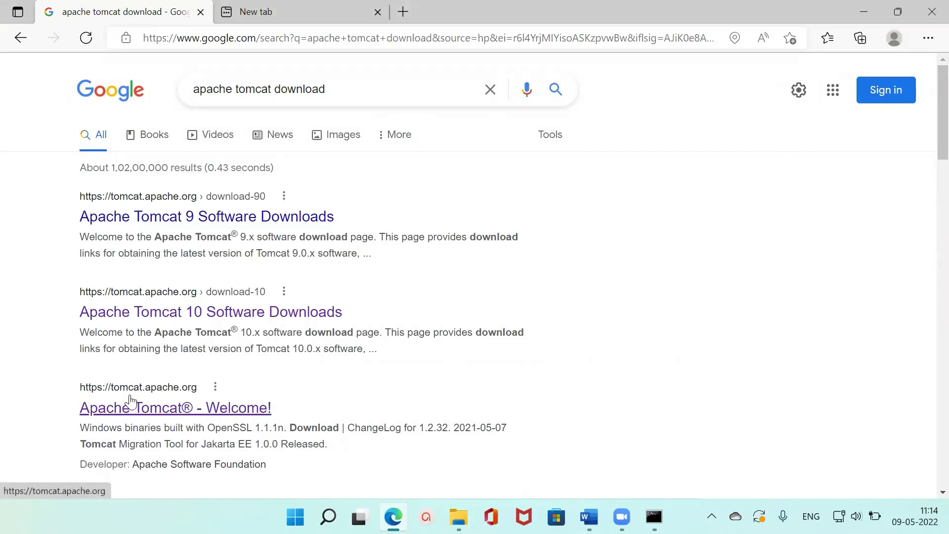
{"action": "left_click", "coordinate": [177, 410]}
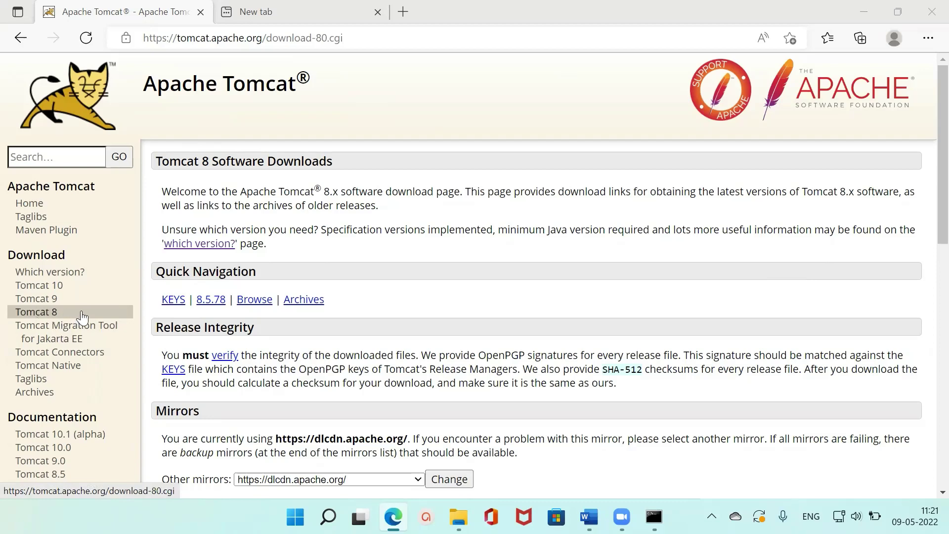
Open the Tomcat 8 downloads page and scroll to the 8.5.78 Binary Distributions list.
{"action": "left_click", "coordinate": [81, 316]}
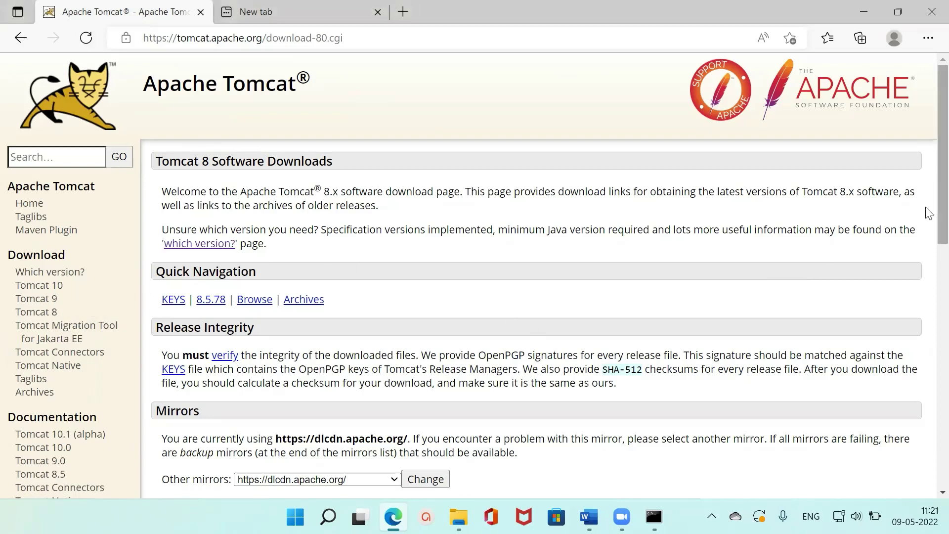
{"action": "scroll", "coordinate": [928, 163], "scroll_direction": "down", "scroll_amount": 1}
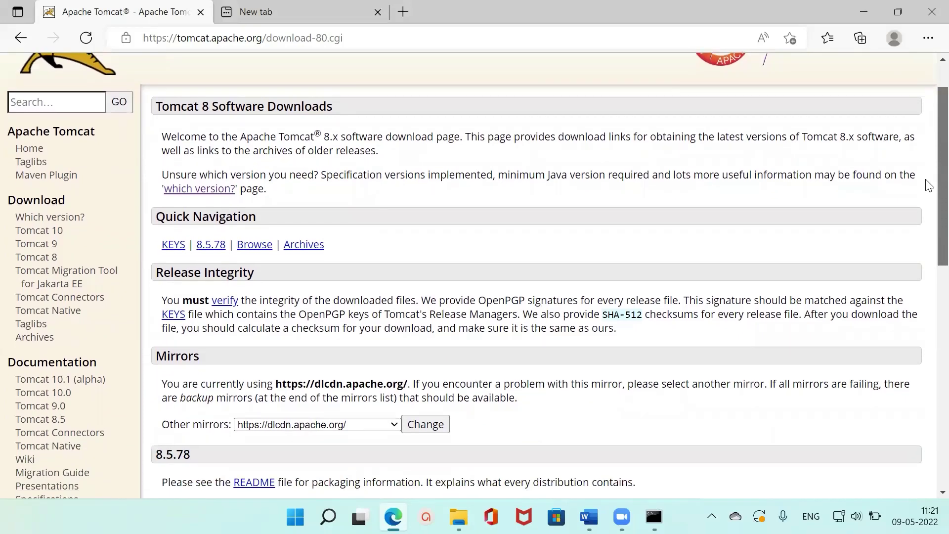
{"action": "scroll", "coordinate": [927, 208], "scroll_direction": "down", "scroll_amount": 1}
{"action": "scroll", "coordinate": [926, 279], "scroll_direction": "down", "scroll_amount": 2}
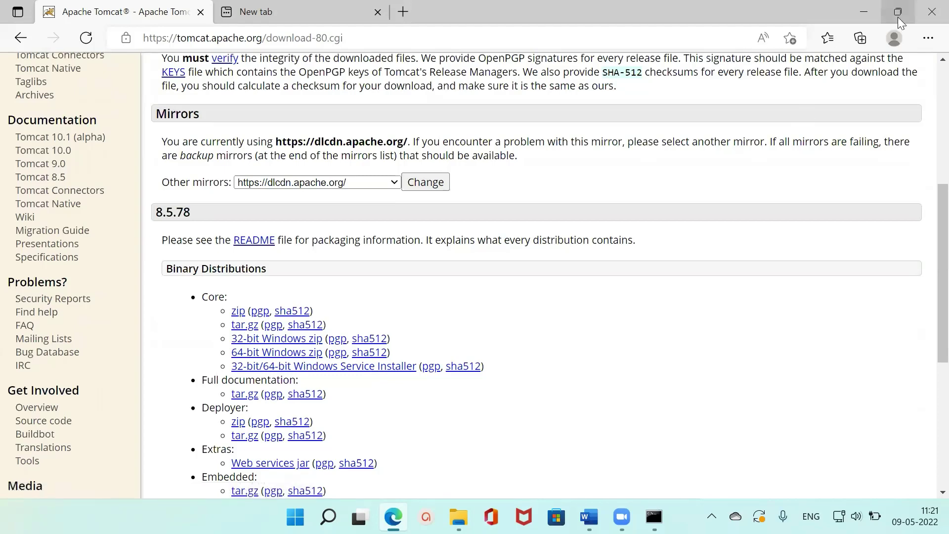
{"action": "left_click", "coordinate": [927, 40]}
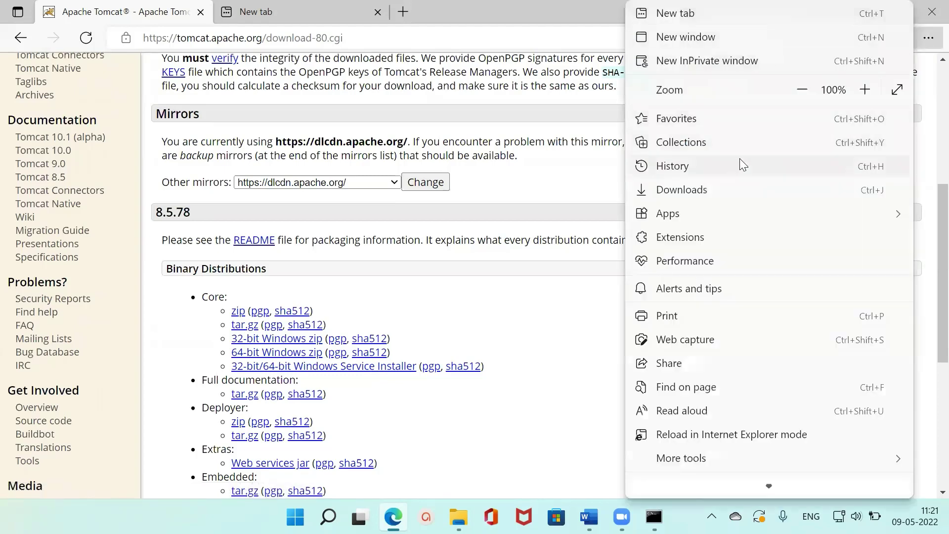
Show the downloaded apache-tomcat-8.5.78.exe in its Downloads folder.
{"action": "left_click", "coordinate": [713, 194]}
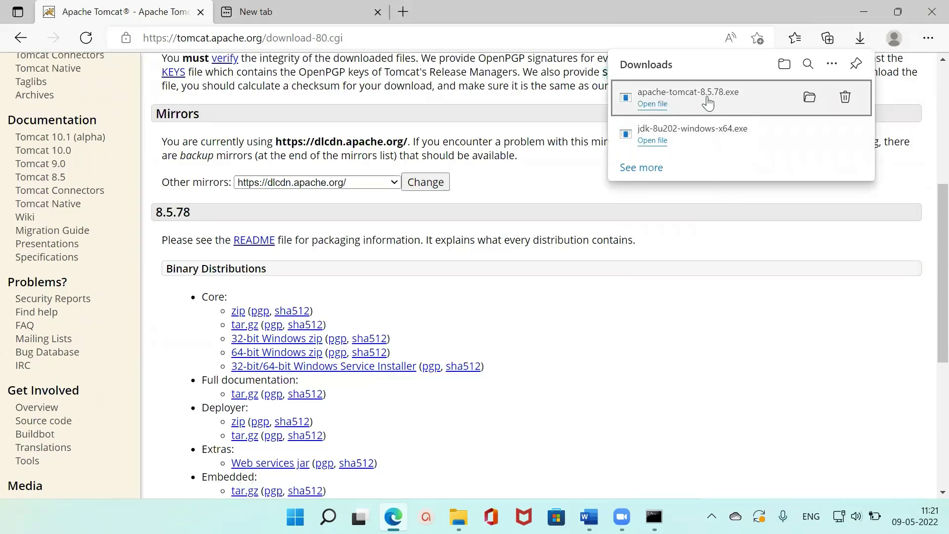
{"action": "left_click", "coordinate": [809, 97]}
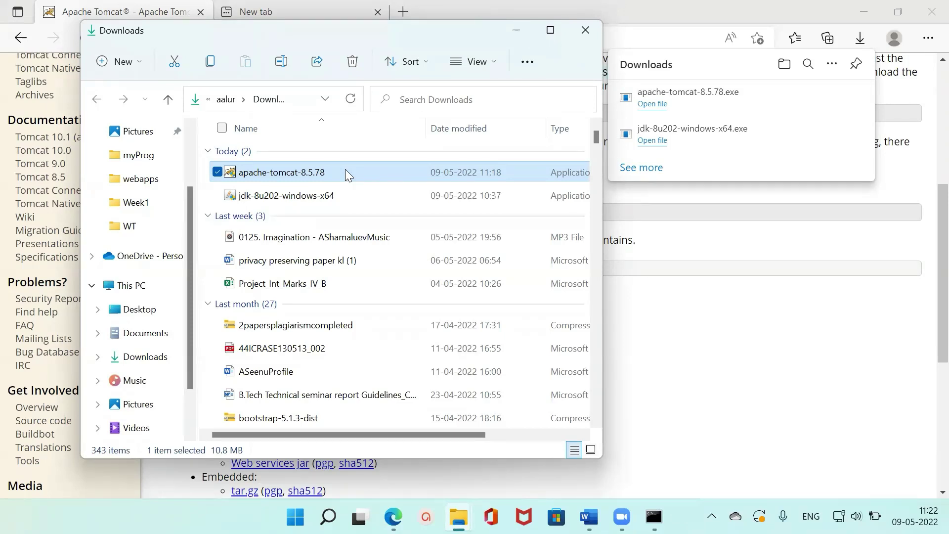
Launch the apache-tomcat-8.5.78 installer, accept the licence, and choose the Full install type.
{"action": "double_click", "coordinate": [344, 170]}
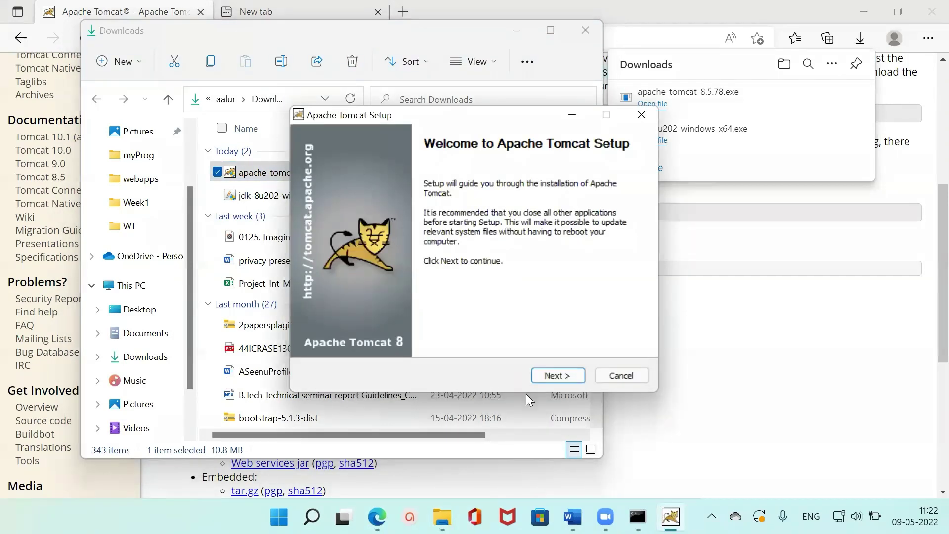
{"action": "left_click", "coordinate": [551, 372]}
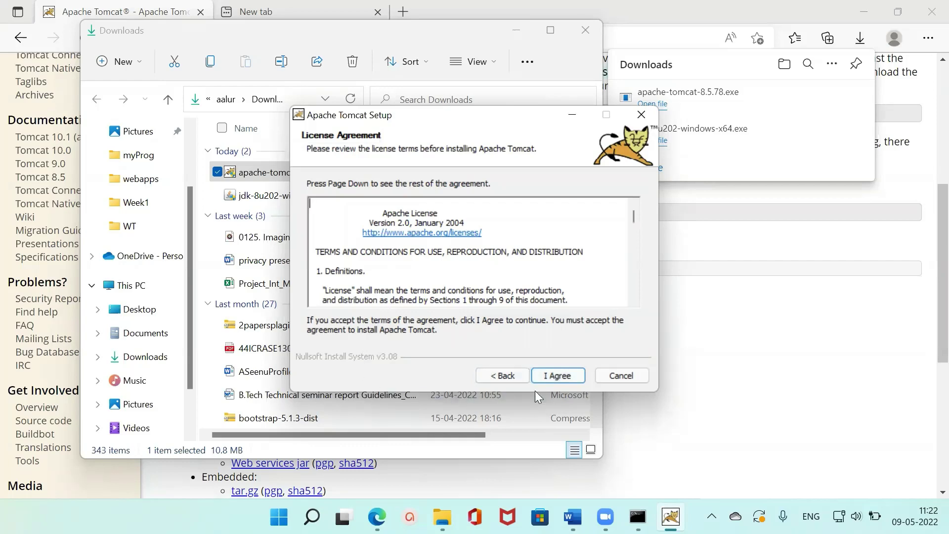
{"action": "left_click", "coordinate": [564, 377]}
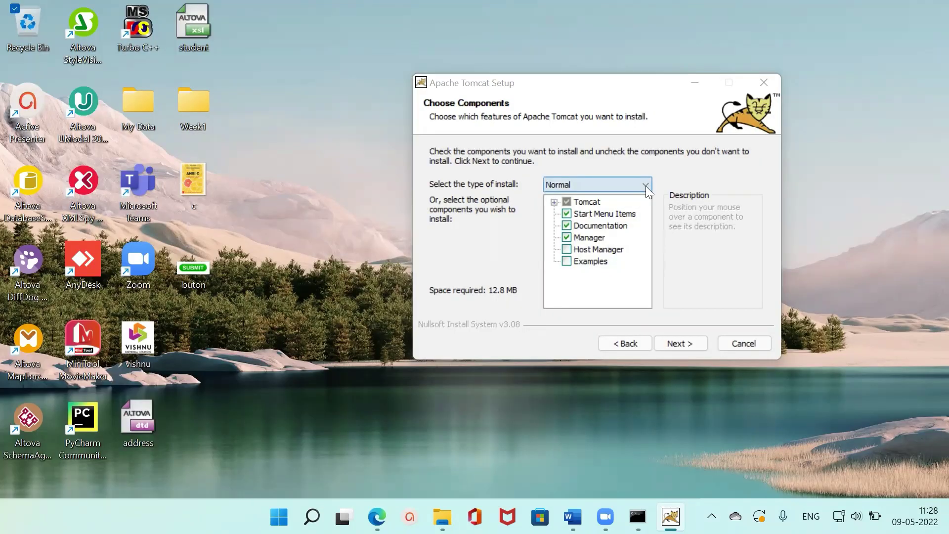
{"action": "left_click", "coordinate": [645, 186]}
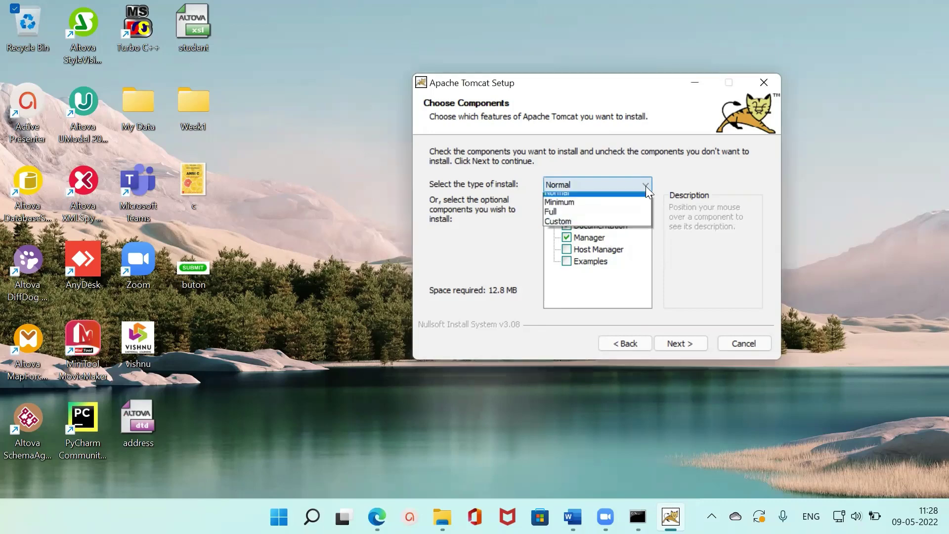
{"action": "left_click", "coordinate": [569, 218]}
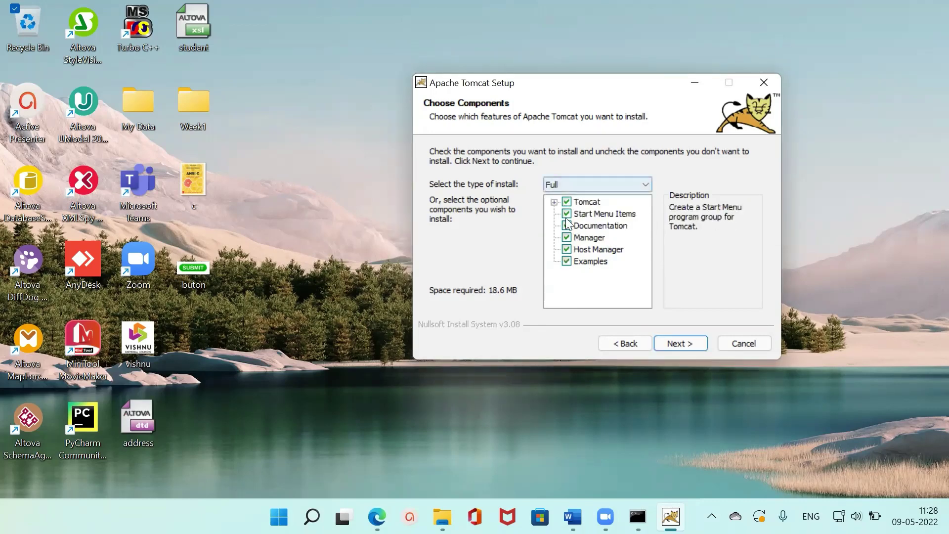
Set the Server Shutdown Port to 8005 and enter an administrator user name and password.
{"action": "left_click", "coordinate": [681, 343]}
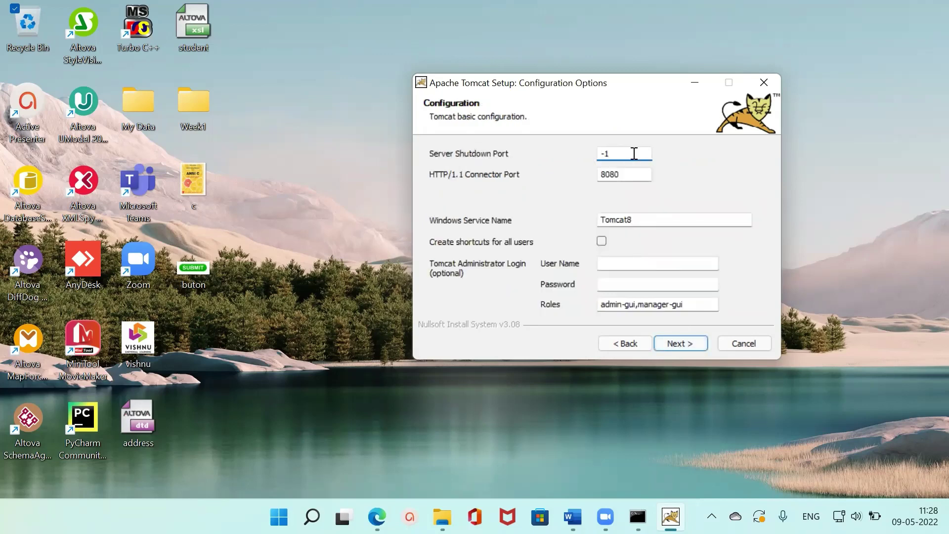
{"action": "key", "text": "BackSpace"}
{"action": "key", "text": "BackSpace"}
{"action": "type", "text": "8005"}
{"action": "left_click", "coordinate": [633, 267]}
{"action": "type", "text": "admin"}
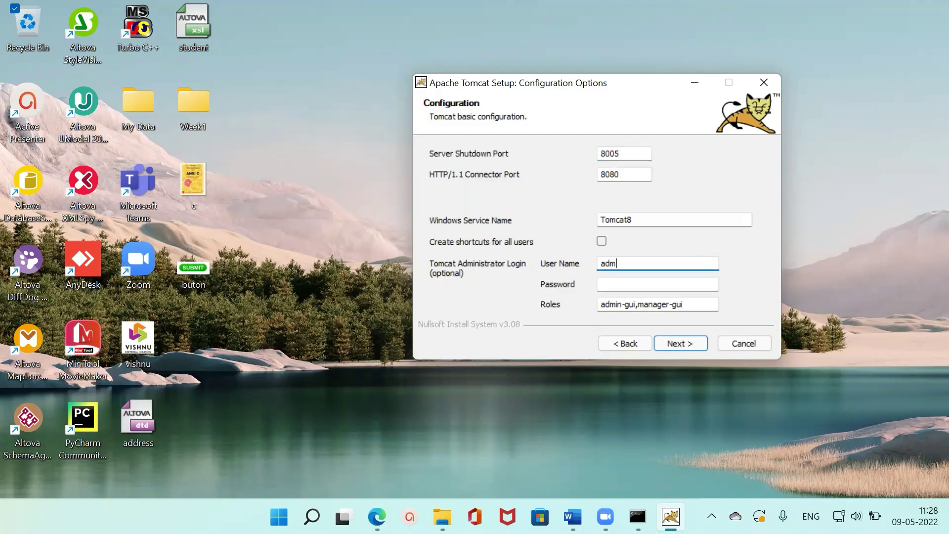
{"action": "left_click", "coordinate": [674, 287]}
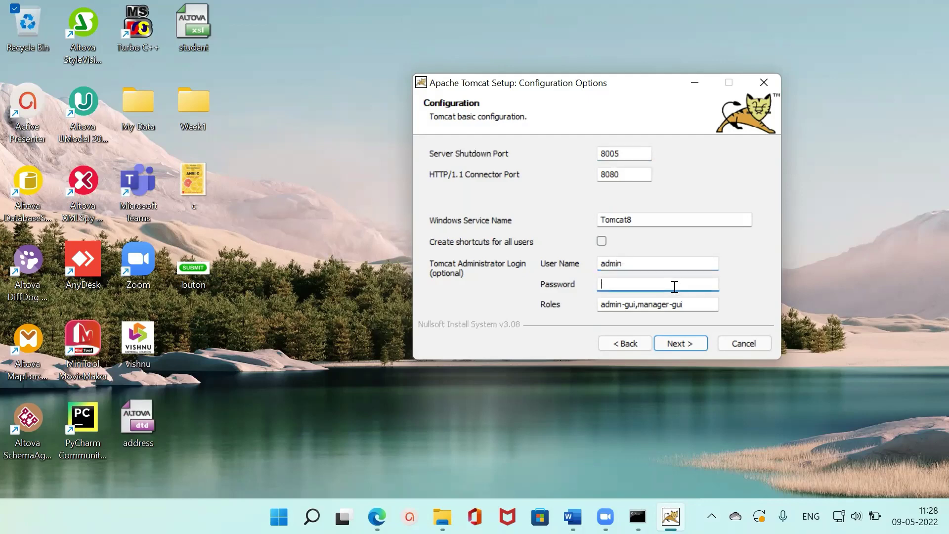
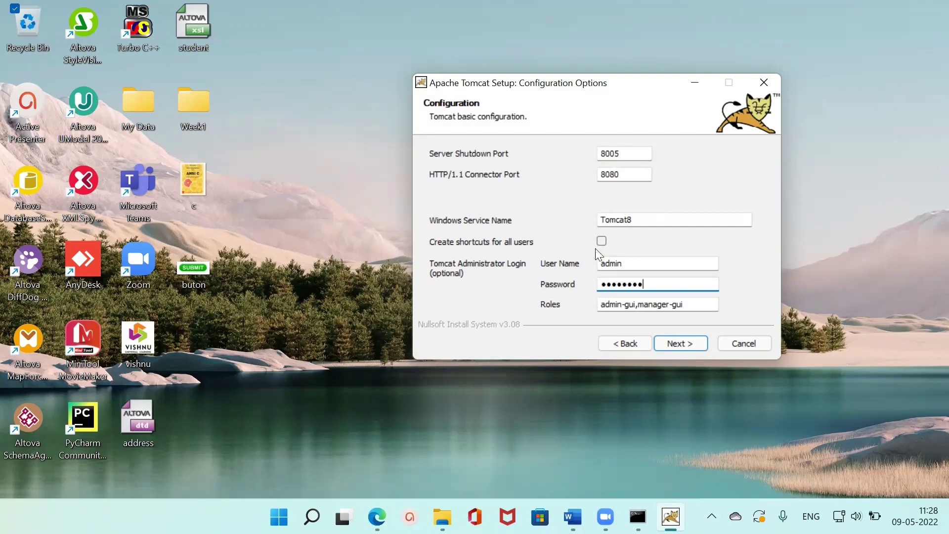
{"action": "left_click", "coordinate": [691, 344]}
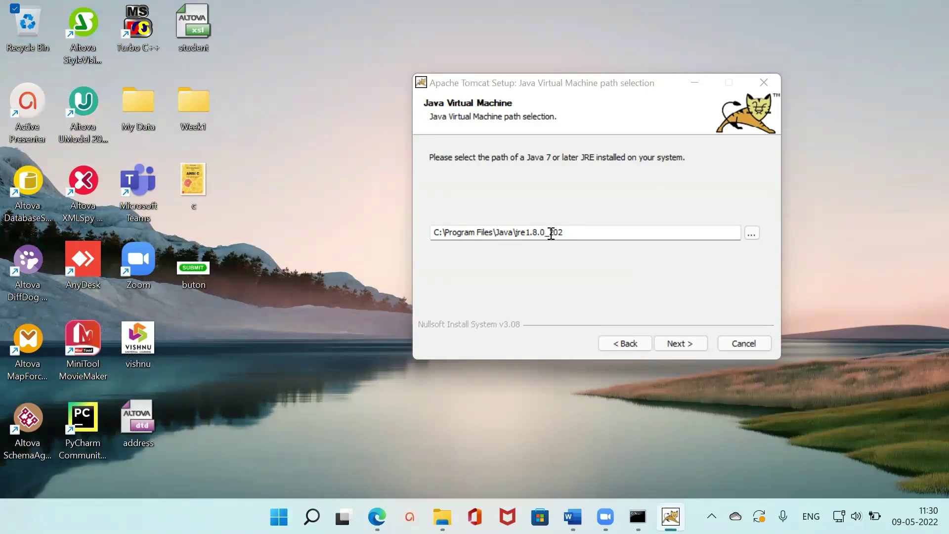
Keep the JRE path C:\Program Files\Java\jre1.8.0_202 and continue to the install location.
{"action": "left_click", "coordinate": [752, 234]}
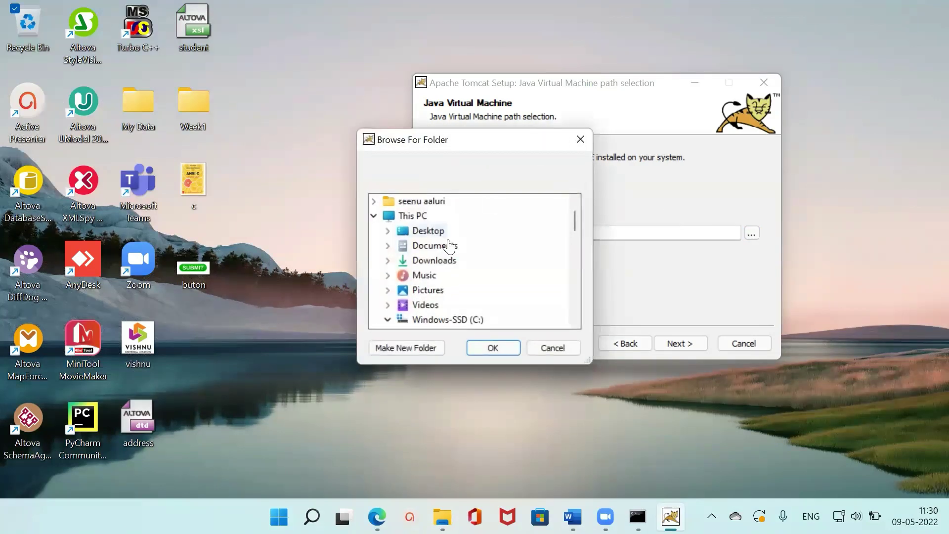
{"action": "left_click", "coordinate": [580, 139]}
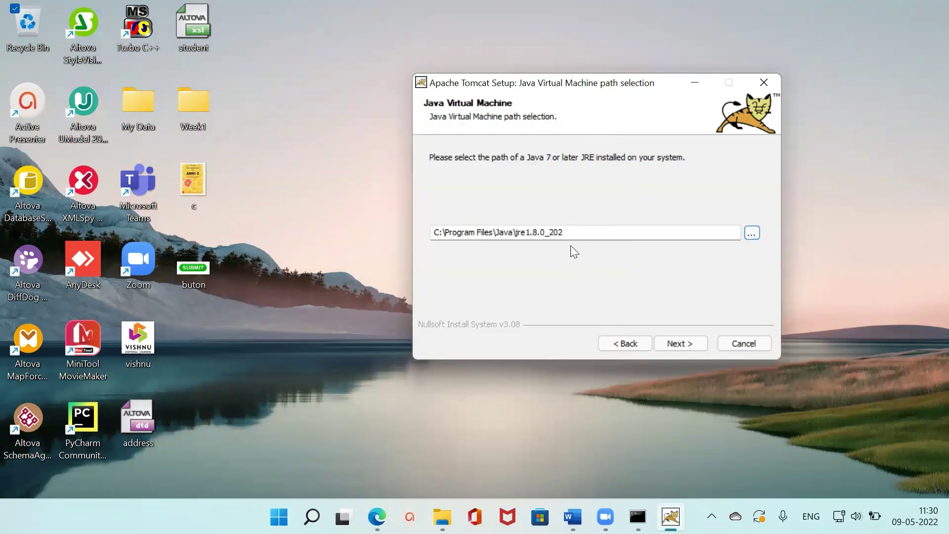
{"action": "left_click", "coordinate": [688, 343]}
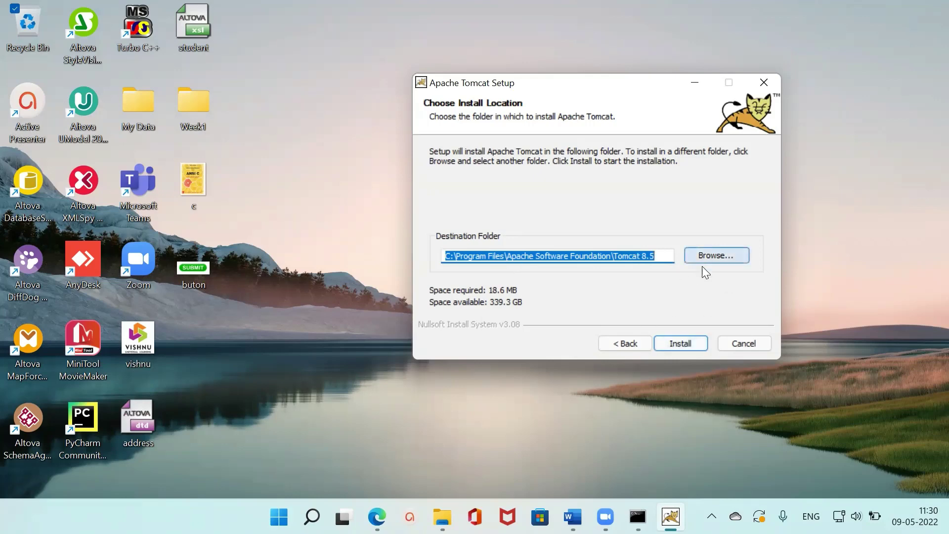
Install Tomcat into C:\Program Files\Apache Software Foundation\Tomcat 8.5.
{"action": "left_click", "coordinate": [683, 344]}
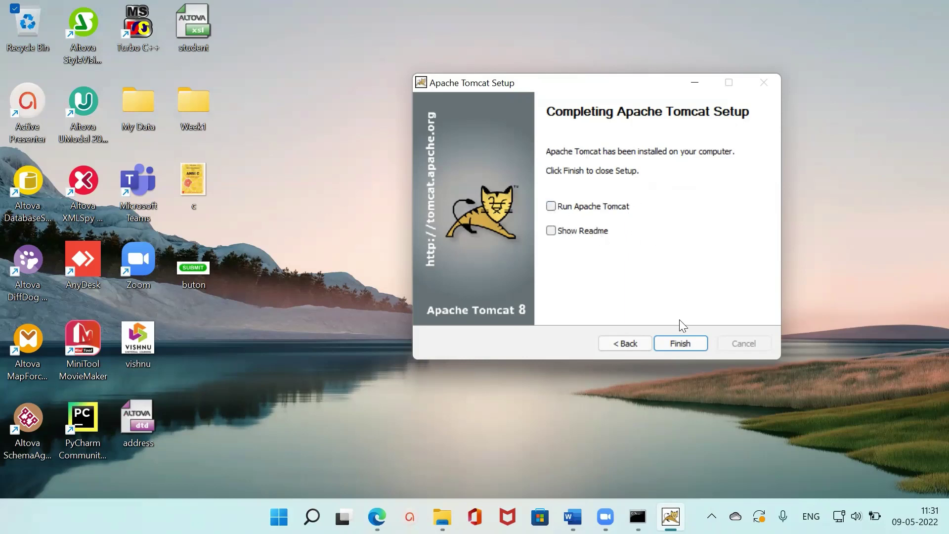
Finish Tomcat setup and search Windows for 'env' to find the environment variables setting.
{"action": "left_click", "coordinate": [689, 342]}
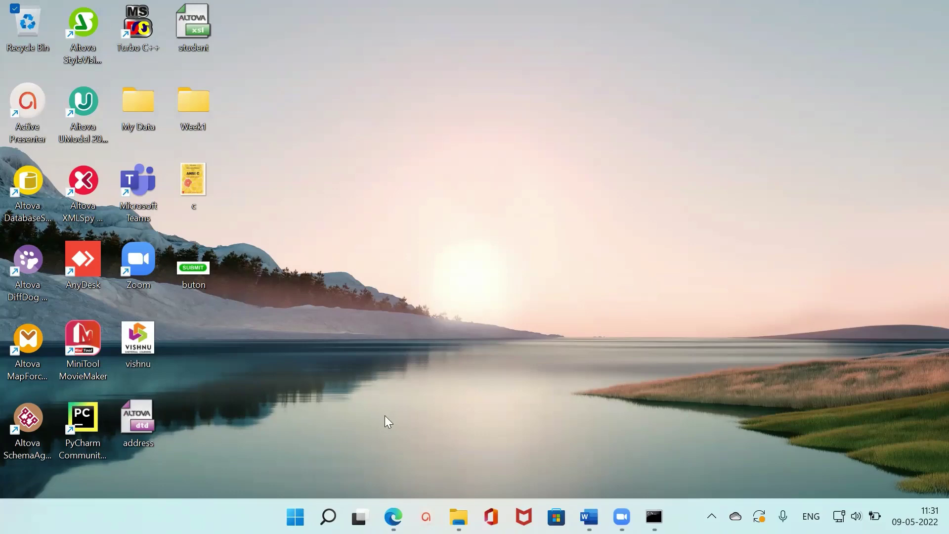
{"action": "left_click", "coordinate": [328, 516]}
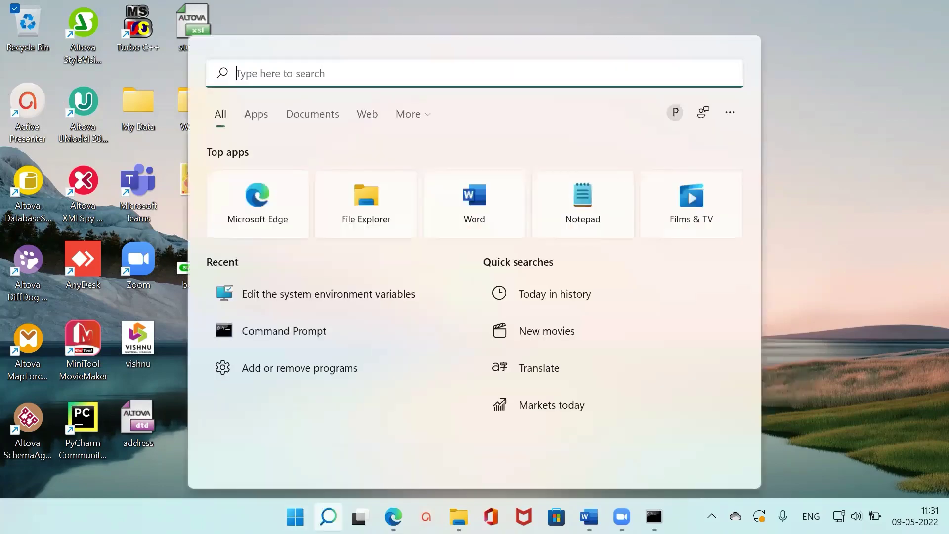
{"action": "type", "text": "env"}
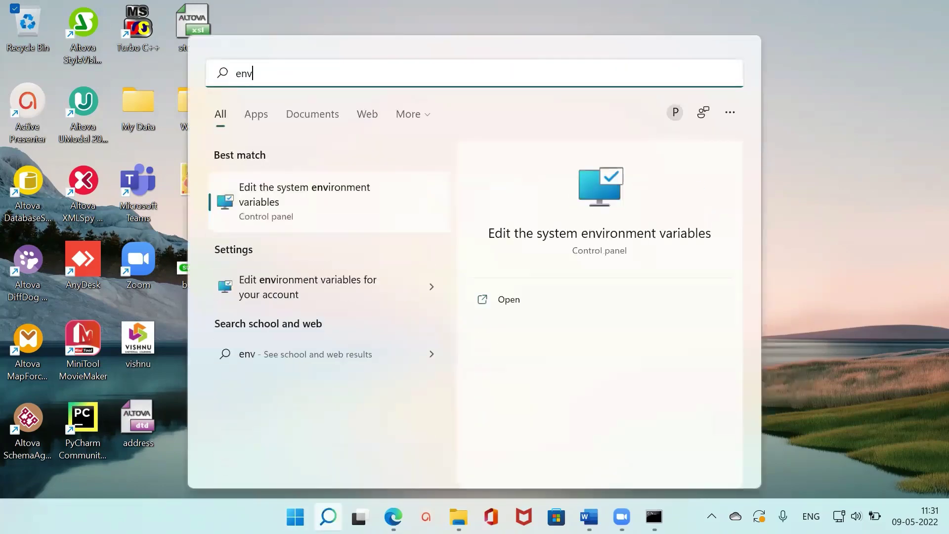
Open the Environment Variables dialog from System Properties and move it to the right.
{"action": "left_click", "coordinate": [326, 195]}
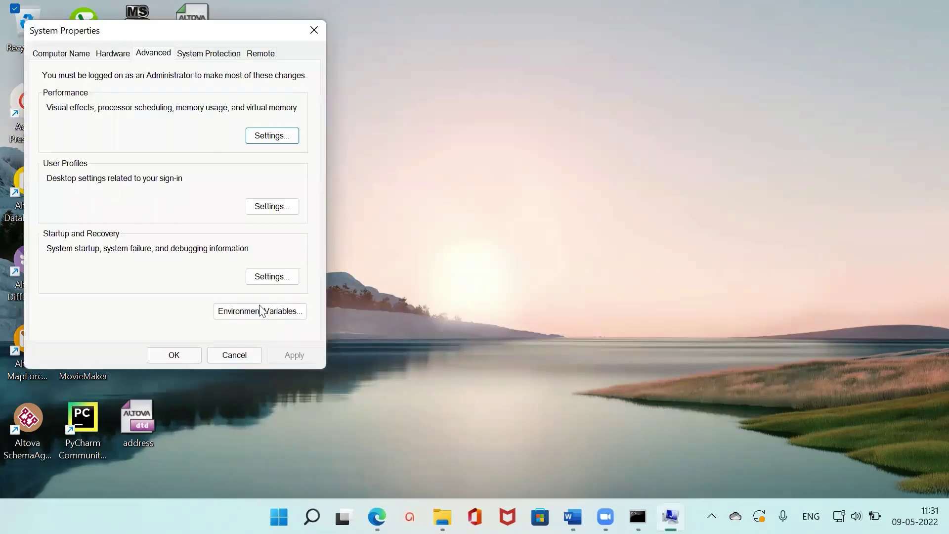
{"action": "left_click", "coordinate": [271, 315]}
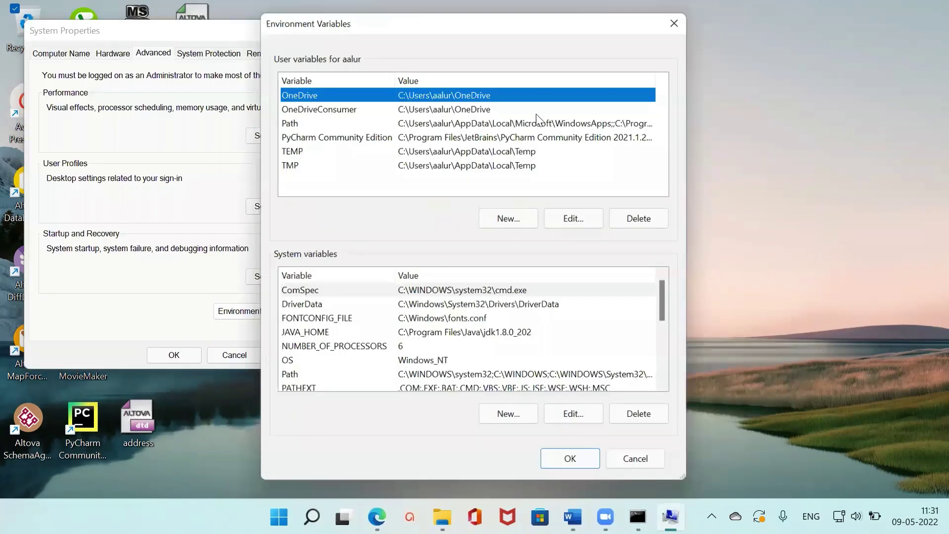
{"action": "left_click_drag", "start_coordinate": [531, 16], "coordinate": [717, 9]}
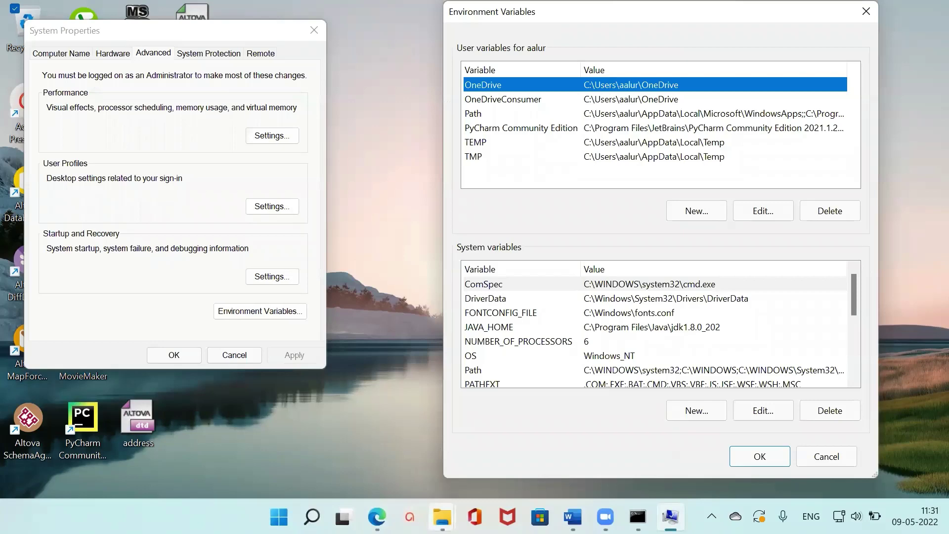
{"action": "left_click", "coordinate": [441, 516]}
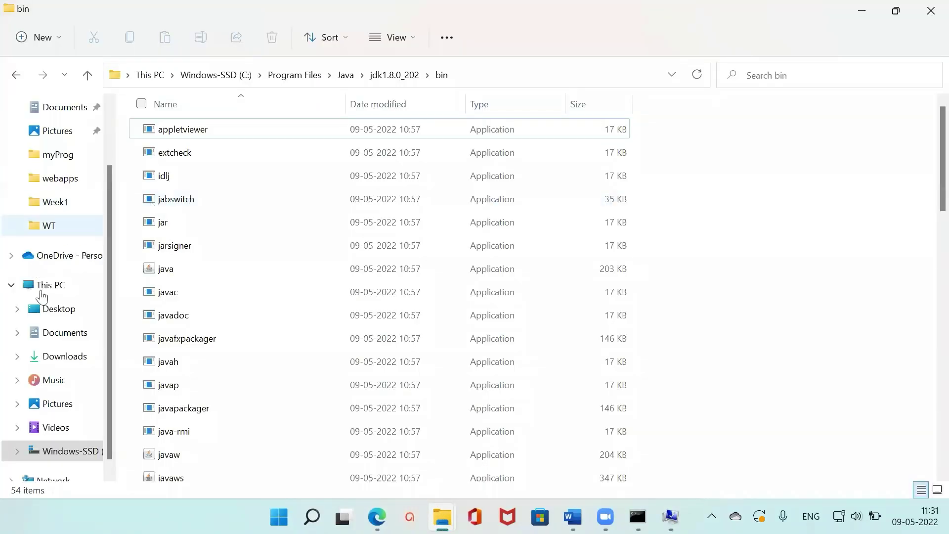
Navigate to C:\Program Files\Apache Software Foundation\Tomcat 8.5\bin and select its address path.
{"action": "left_click", "coordinate": [59, 284]}
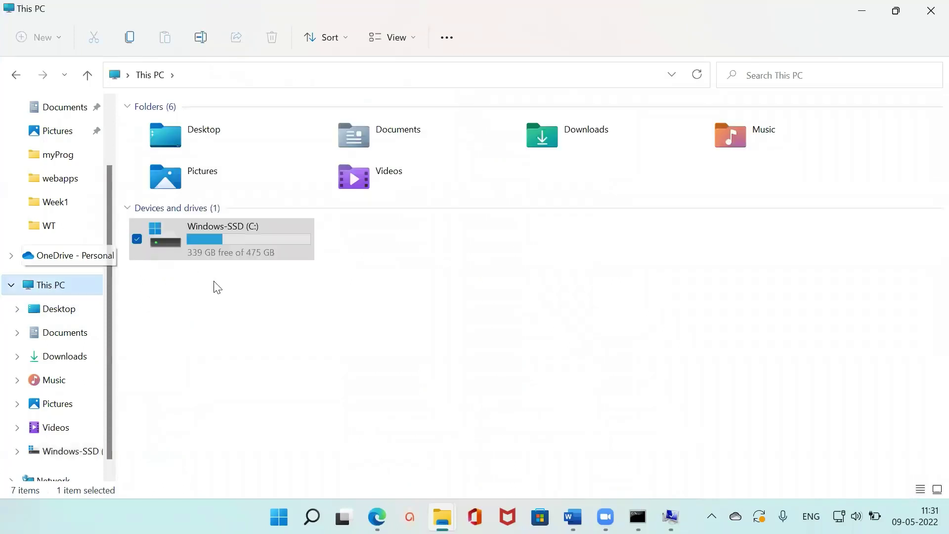
{"action": "double_click", "coordinate": [213, 232]}
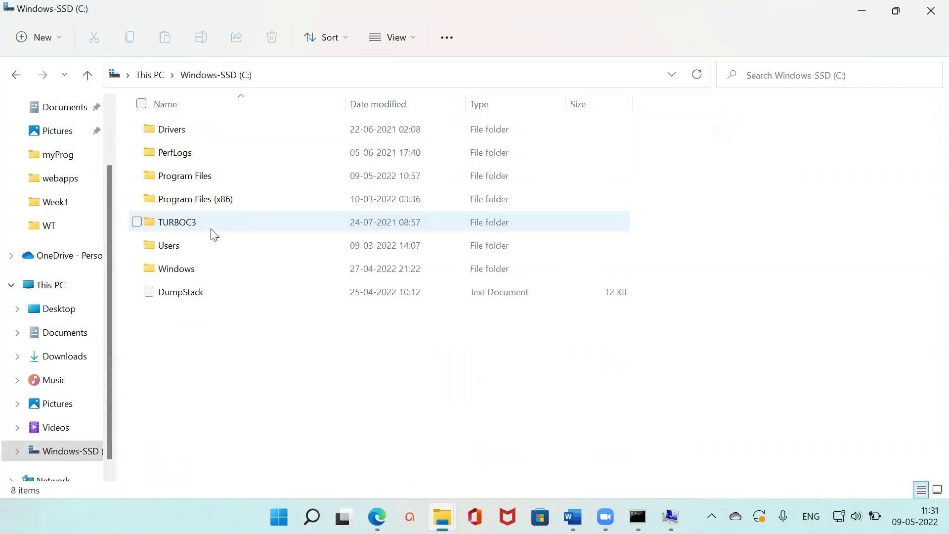
{"action": "double_click", "coordinate": [213, 181]}
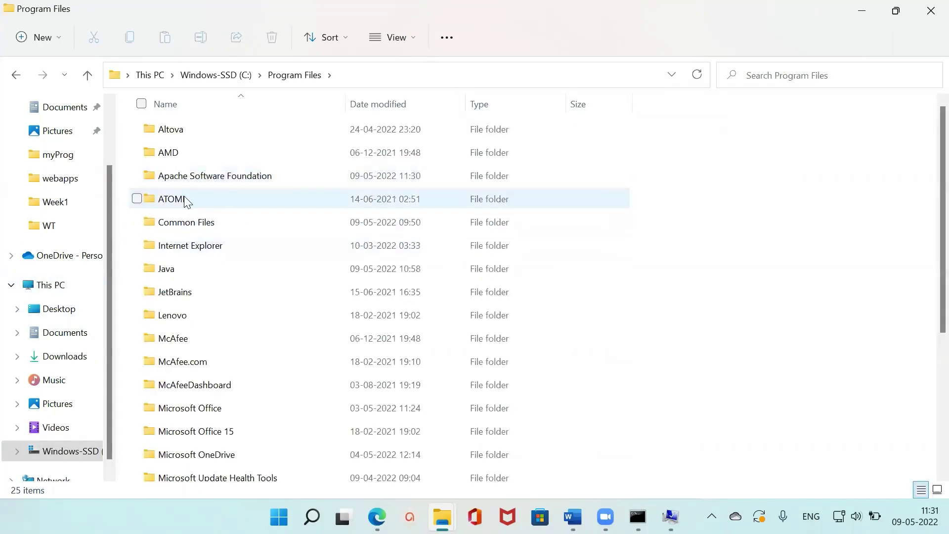
{"action": "double_click", "coordinate": [223, 177]}
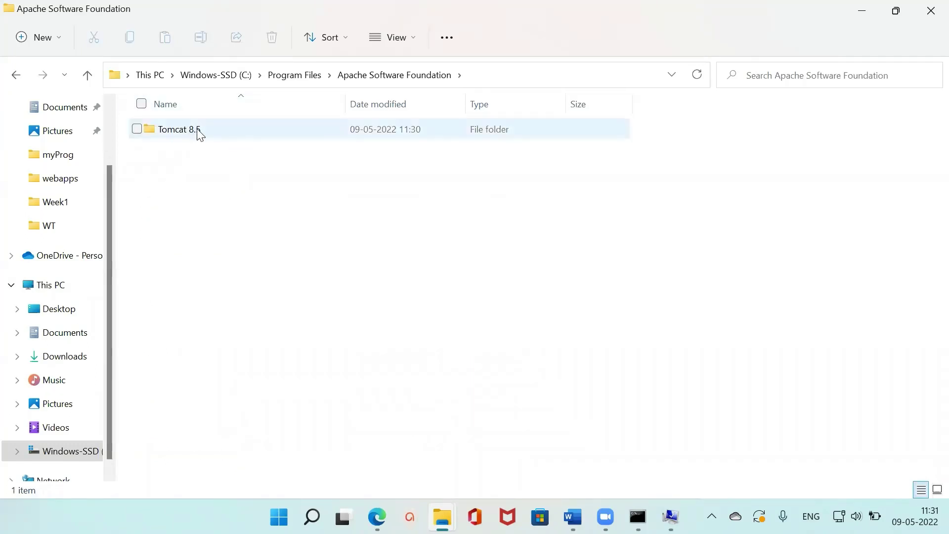
{"action": "double_click", "coordinate": [197, 129]}
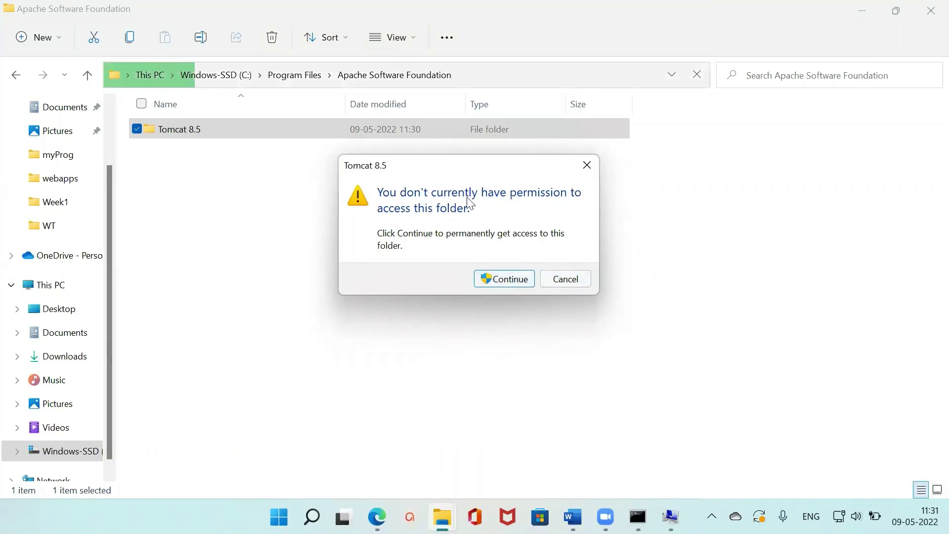
{"action": "left_click", "coordinate": [512, 278]}
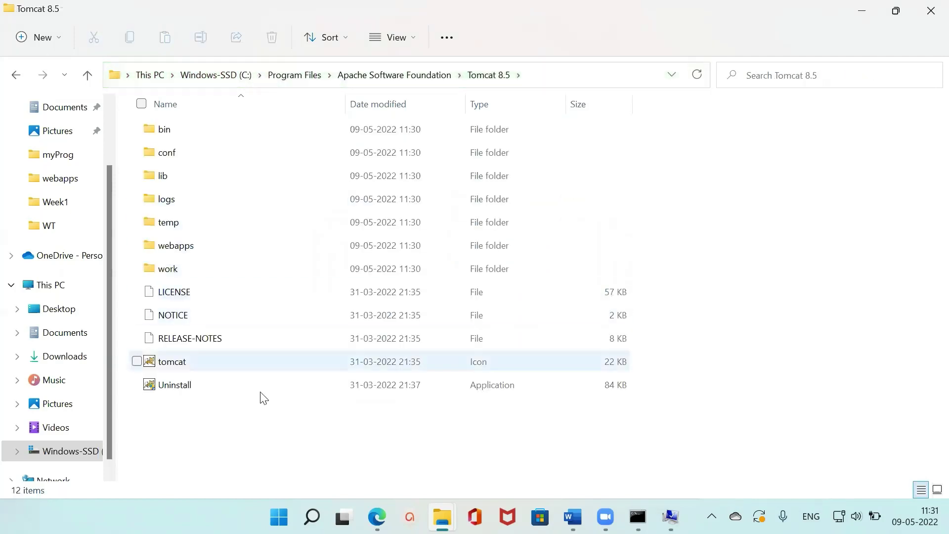
{"action": "double_click", "coordinate": [225, 135]}
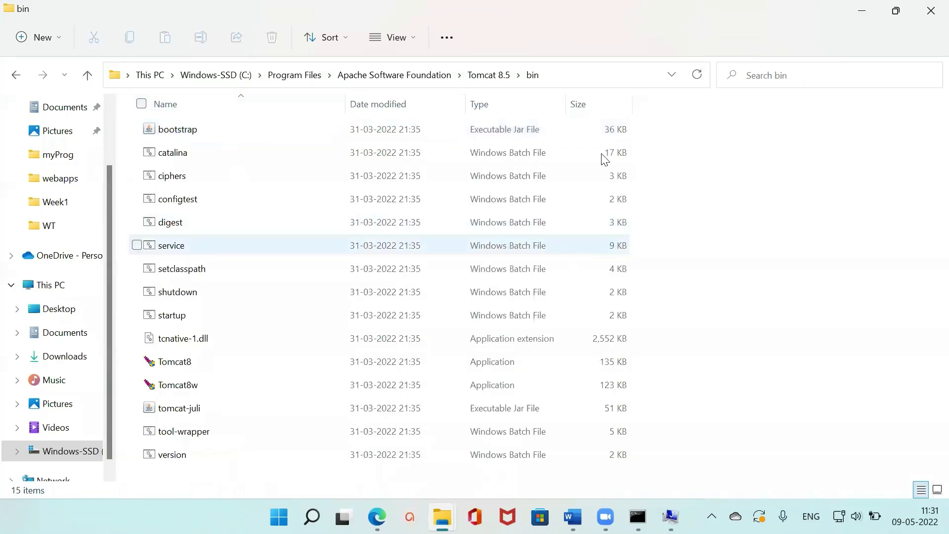
{"action": "left_click", "coordinate": [544, 77]}
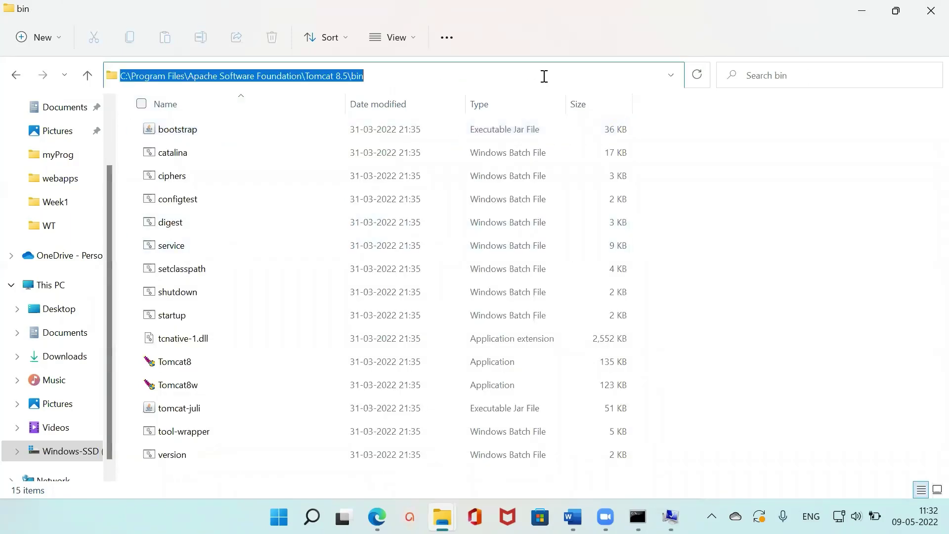
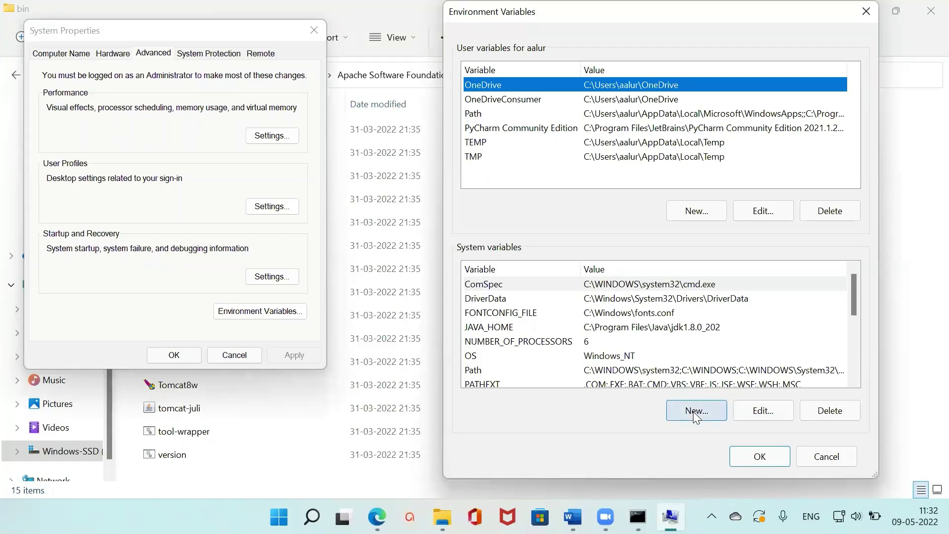
Add system variable CATALINA set to C:\Program Files\Apache Software Foundation\Tomcat 8.5.
{"action": "left_click", "coordinate": [694, 413]}
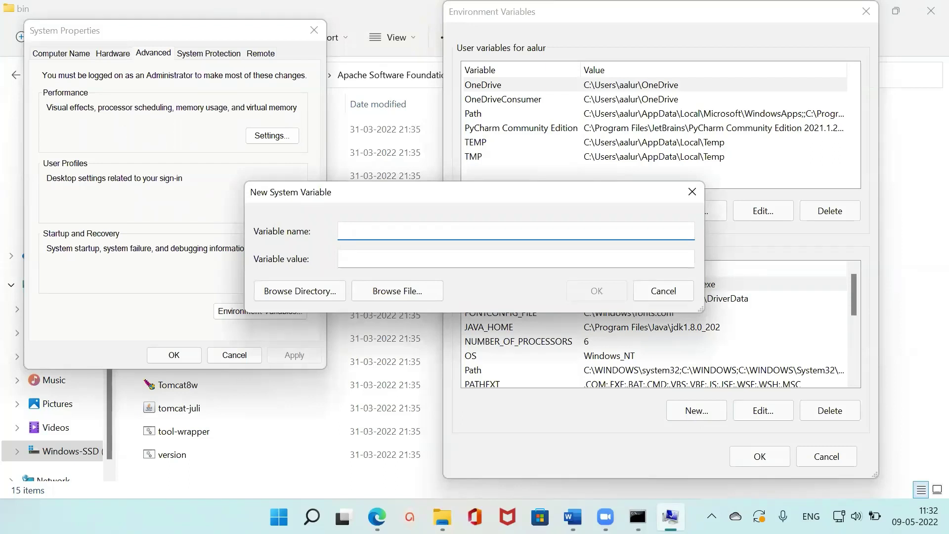
{"action": "type", "text": "CATALINA"}
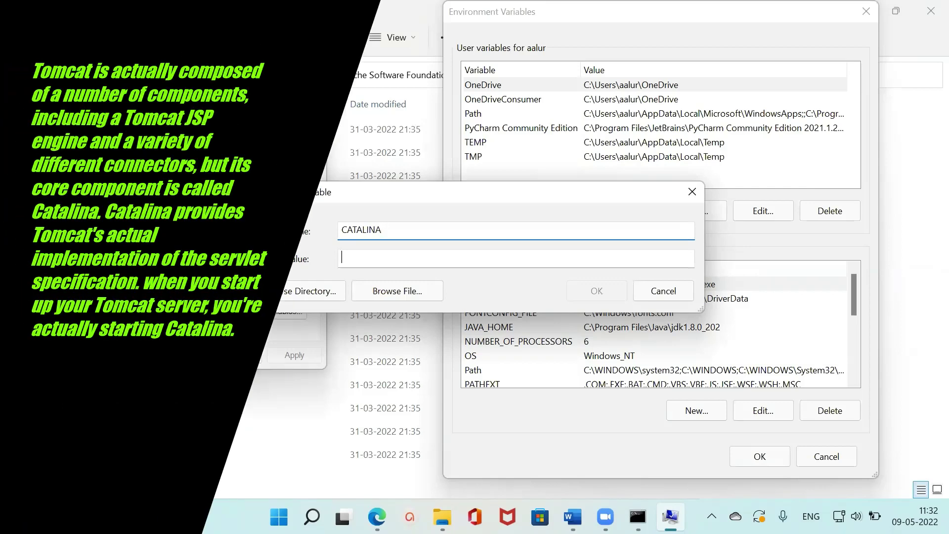
{"action": "key", "text": "Tab"}
{"action": "type", "text": "C:\\Program Files\\Apache Software Foundation\\Tomcat 8.5\\bin"}
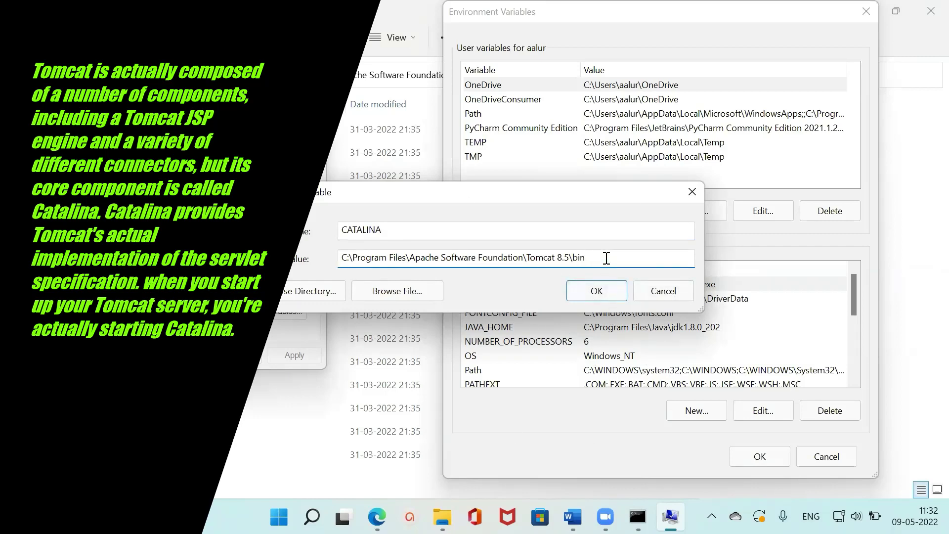
{"action": "key", "text": "BackSpace"}
{"action": "key", "text": "BackSpace"}
{"action": "key", "text": "BackSpace"}
{"action": "key", "text": "BackSpace"}
{"action": "left_click", "coordinate": [592, 296]}
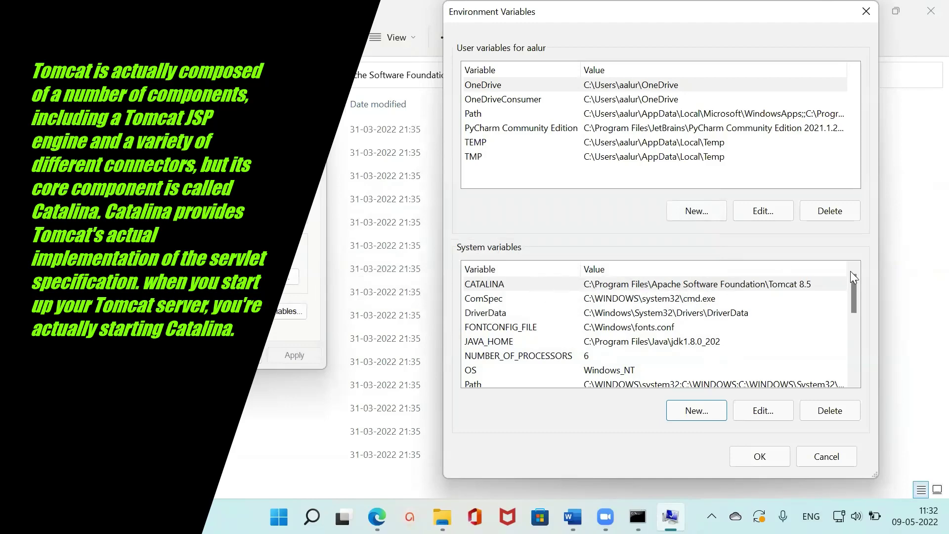
Add the Tomcat 8.5\bin folder path as a new entry in the system Path variable.
{"action": "left_click_drag", "start_coordinate": [852, 285], "coordinate": [858, 294]}
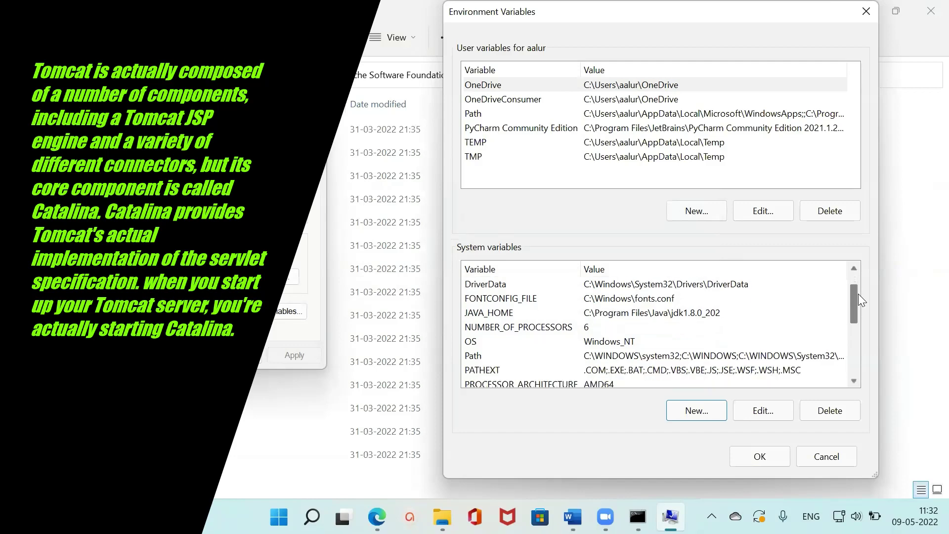
{"action": "left_click", "coordinate": [618, 356]}
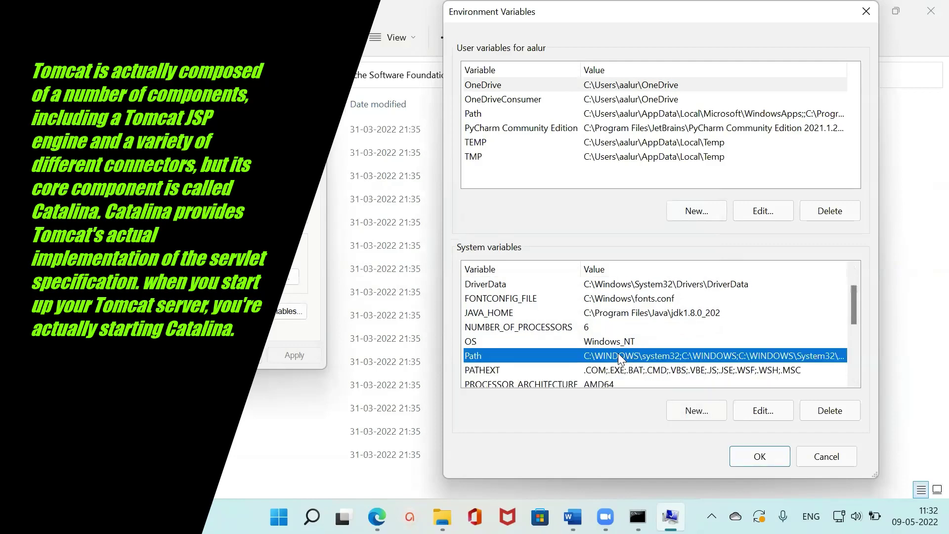
{"action": "left_click", "coordinate": [762, 409]}
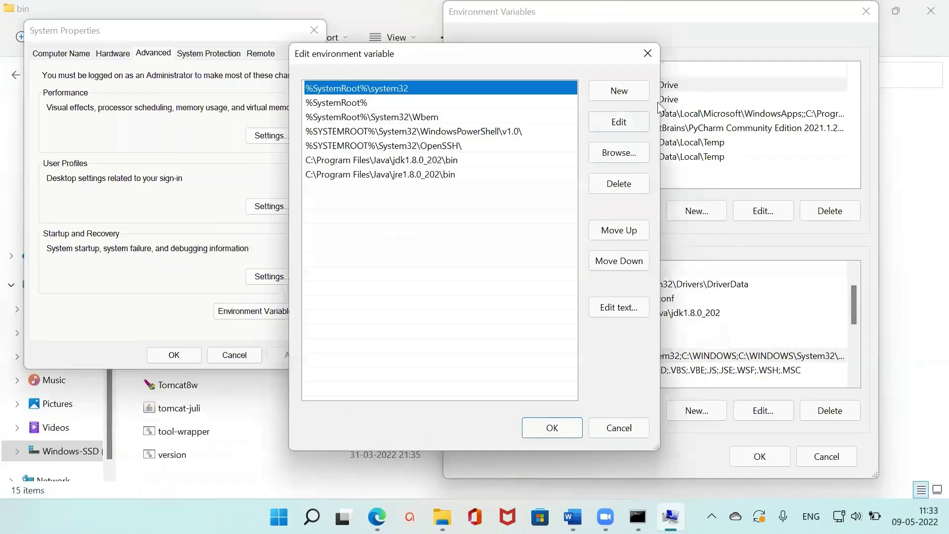
{"action": "left_click", "coordinate": [639, 91]}
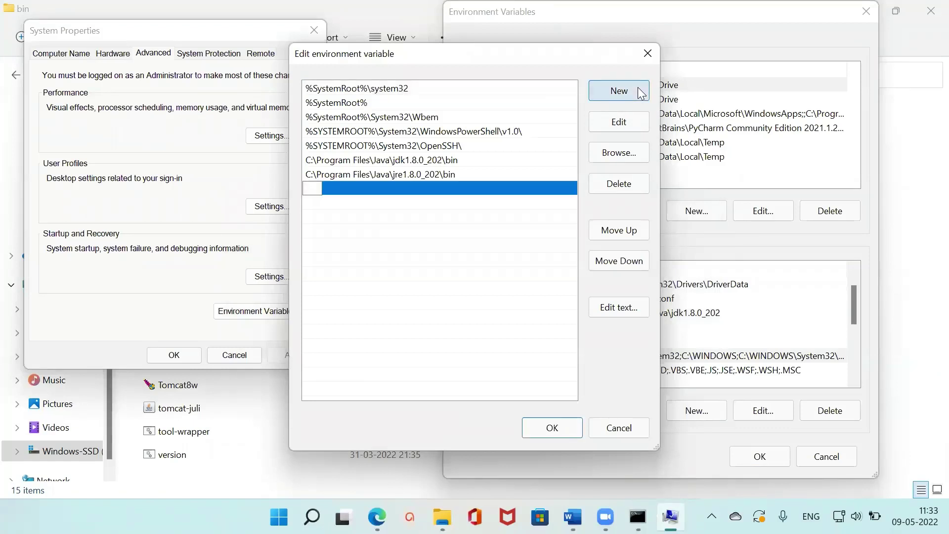
{"action": "type", "text": "C:\\Program Files\\Apache Software Foundation\\Tomcat 8.5\\bin"}
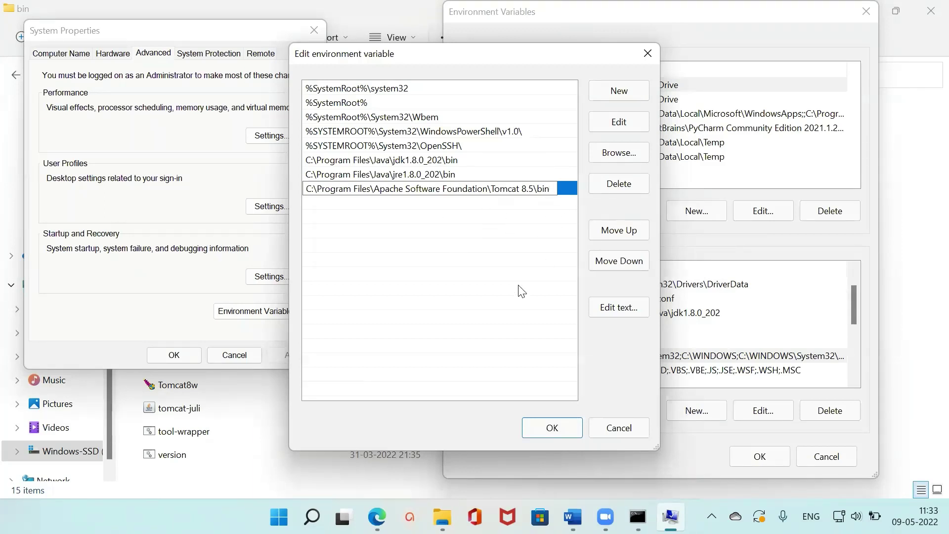
{"action": "left_click", "coordinate": [552, 434]}
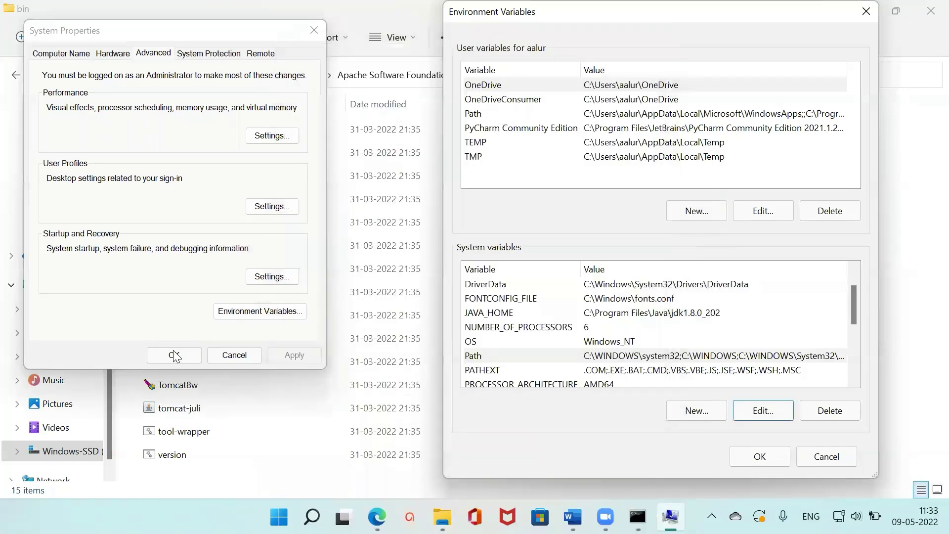
Confirm and close the Environment Variables and System Properties dialogs.
{"action": "left_click", "coordinate": [175, 356]}
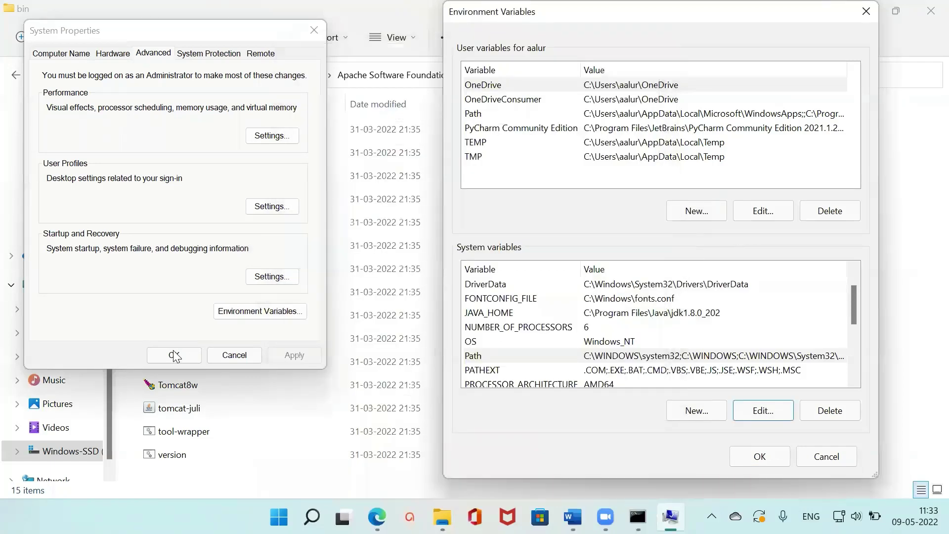
{"action": "left_click", "coordinate": [764, 461]}
{"action": "left_click", "coordinate": [765, 461]}
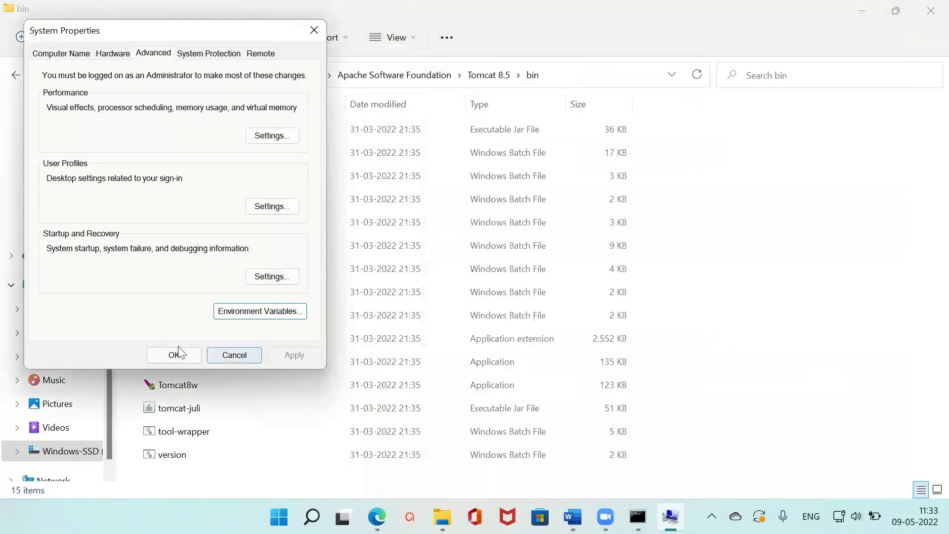
{"action": "left_click", "coordinate": [175, 355]}
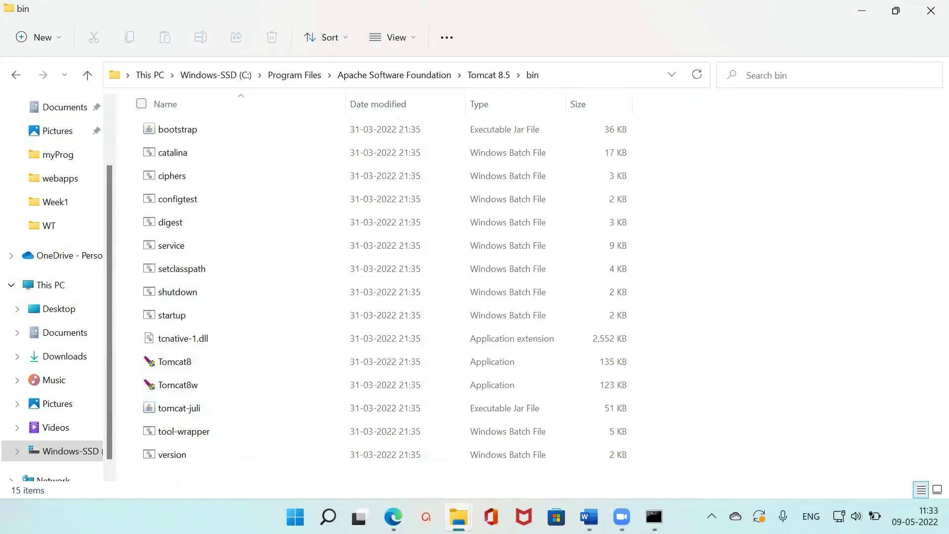
In Command Prompt, cd into the Tomcat 8.5\bin folder and run startup.
{"action": "key", "text": "super+d"}
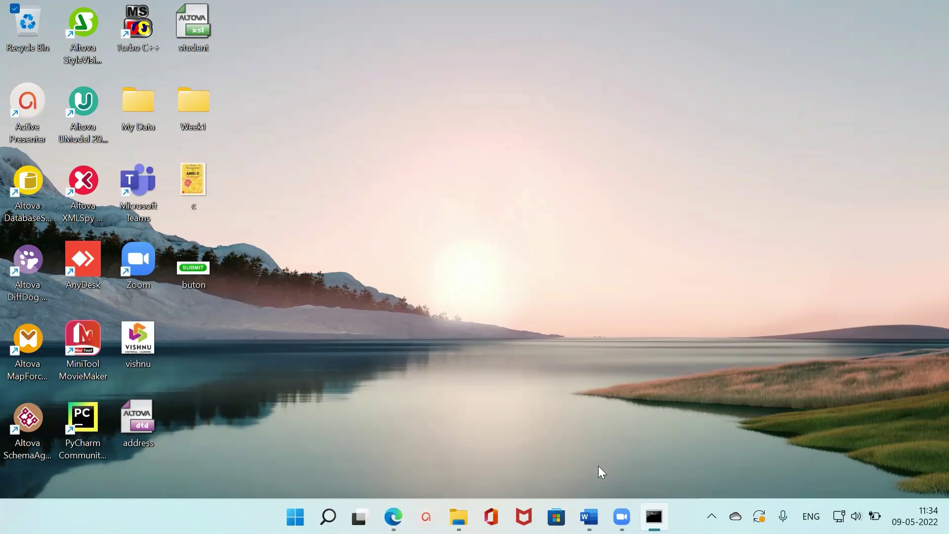
{"action": "left_click", "coordinate": [654, 516]}
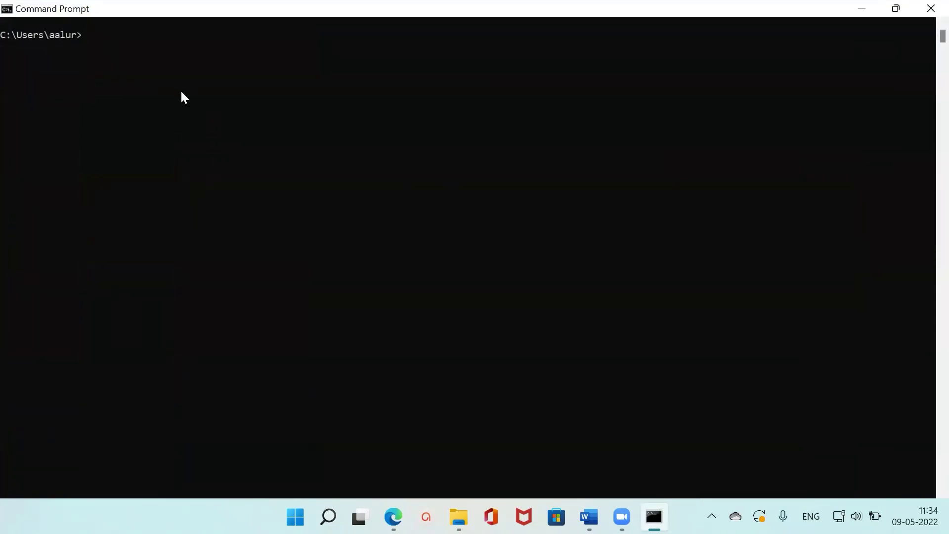
{"action": "type", "text": "cd"}
{"action": "type", "text": "C:\\Program Files\\Apache Software Foundation\\Tomcat 8.5\\bin"}
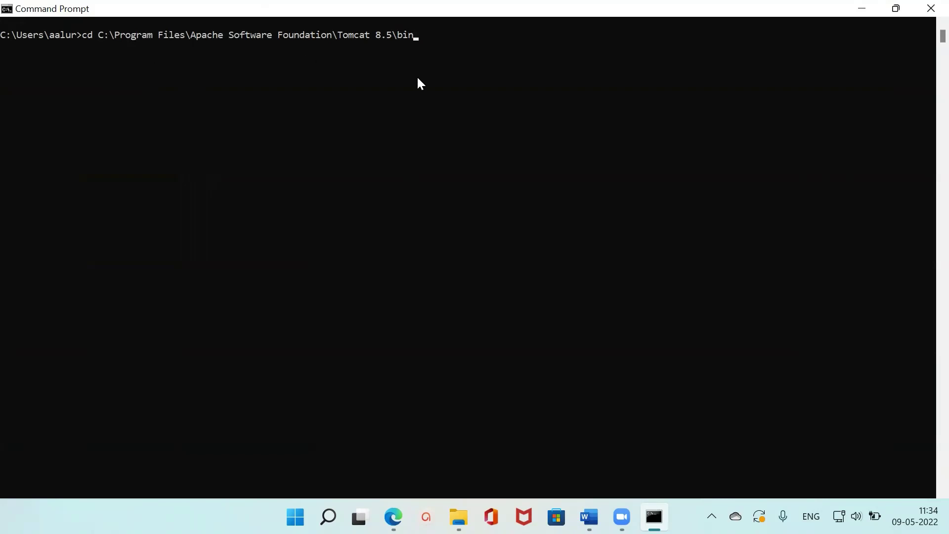
{"action": "key", "text": "Return"}
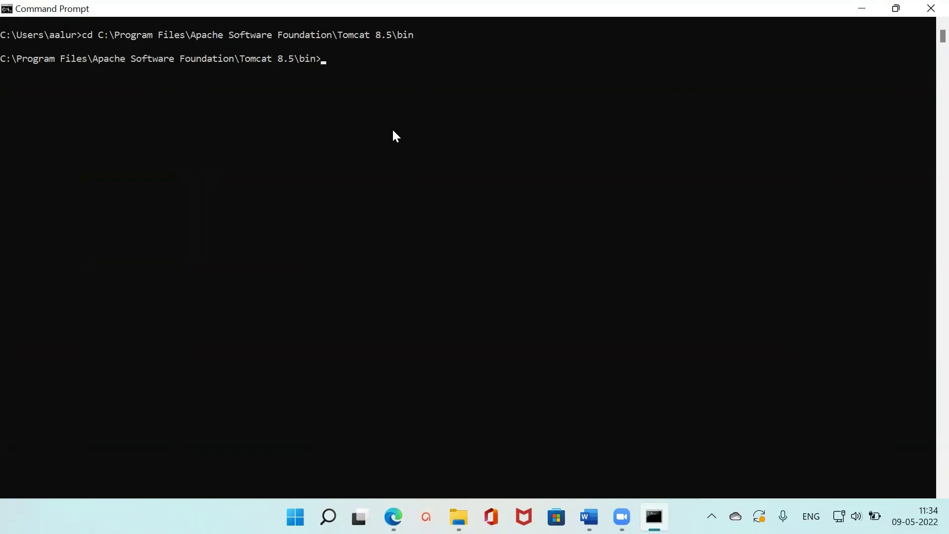
{"action": "type", "text": "startup"}
{"action": "key", "text": "Return"}
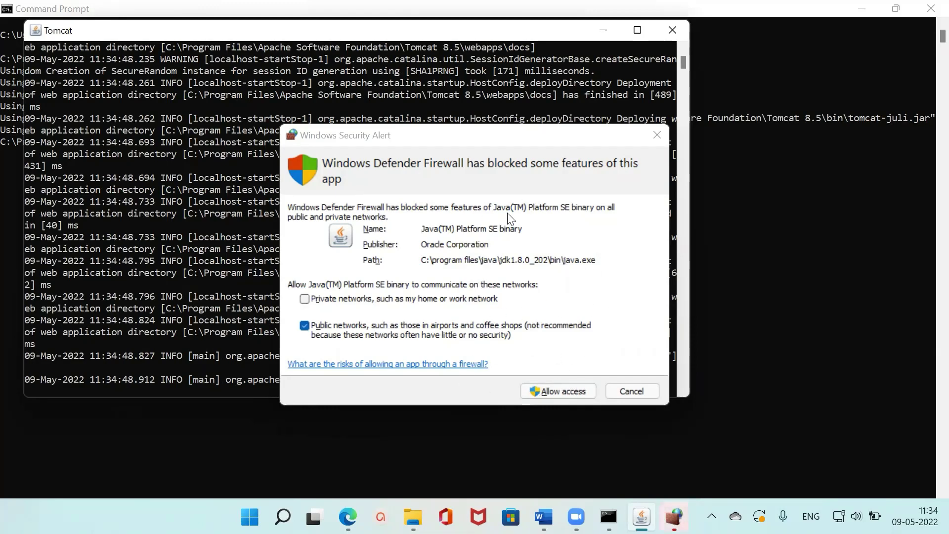
Allow Java through the firewall, maximise the Tomcat console, then switch to Edge.
{"action": "left_click", "coordinate": [565, 391]}
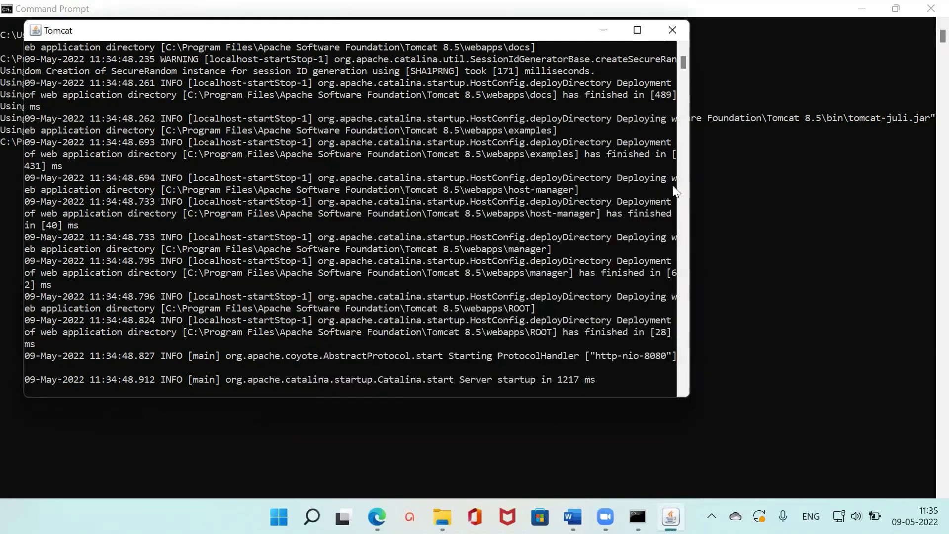
{"action": "left_click", "coordinate": [637, 31]}
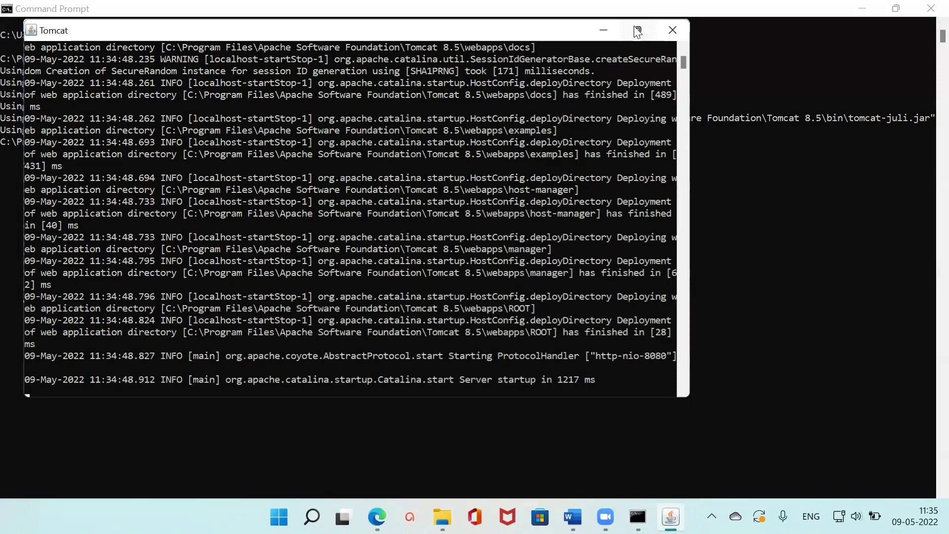
{"action": "left_click", "coordinate": [637, 517]}
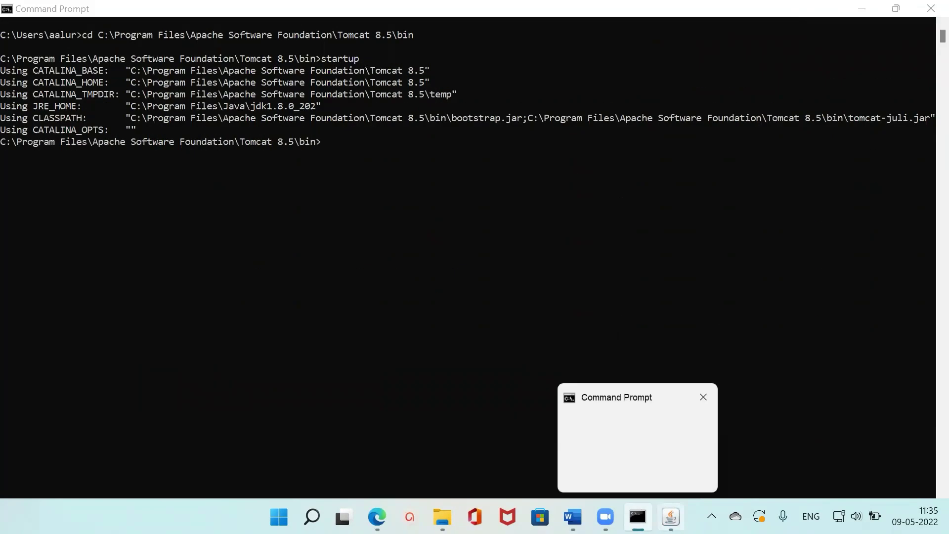
{"action": "mouse_move", "coordinate": [670, 516]}
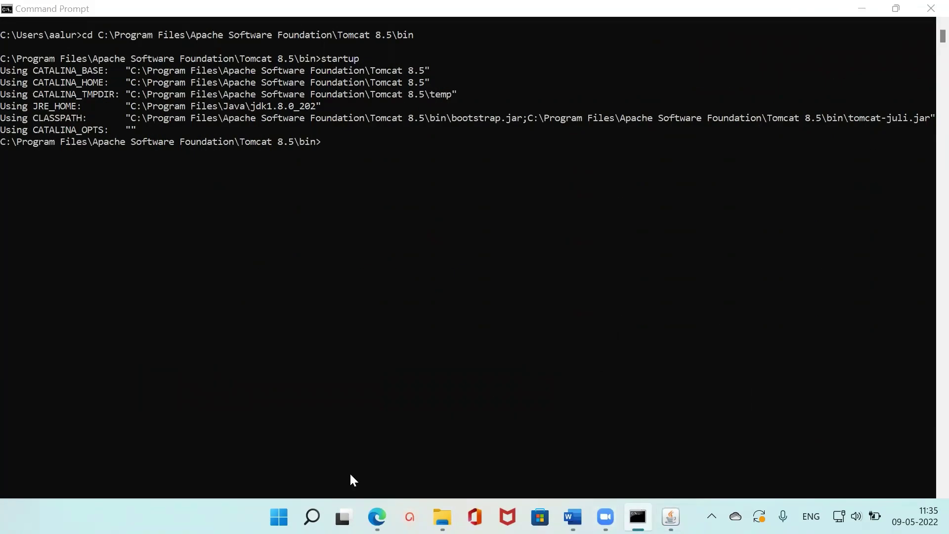
{"action": "left_click", "coordinate": [377, 516]}
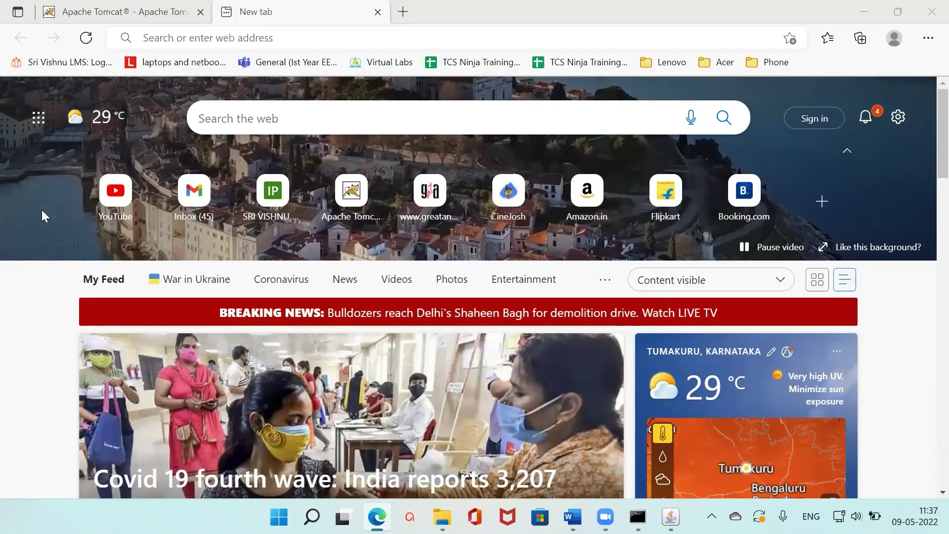
Load the Tomcat home page at localhost:8080 in Edge.
{"action": "left_click", "coordinate": [272, 38]}
{"action": "type", "text": "localh"}
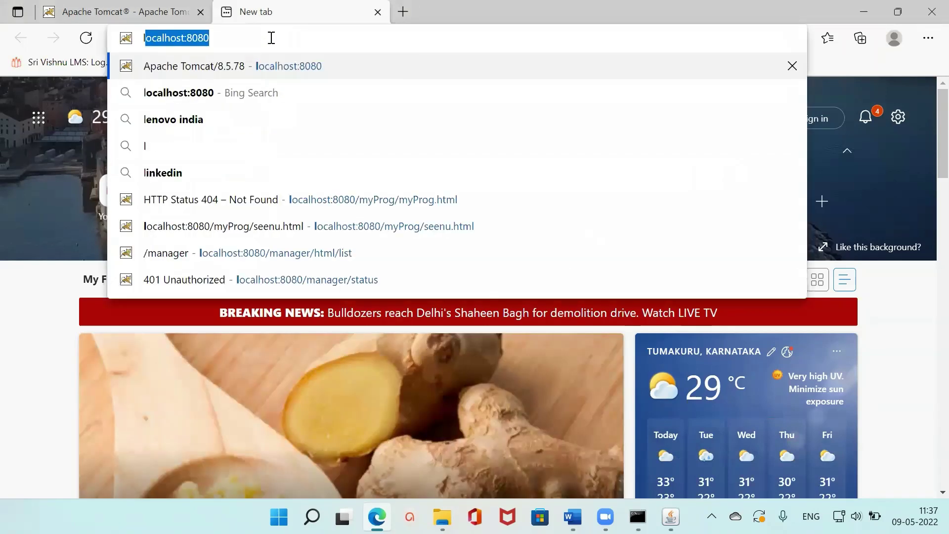
{"action": "type", "text": "ost:"}
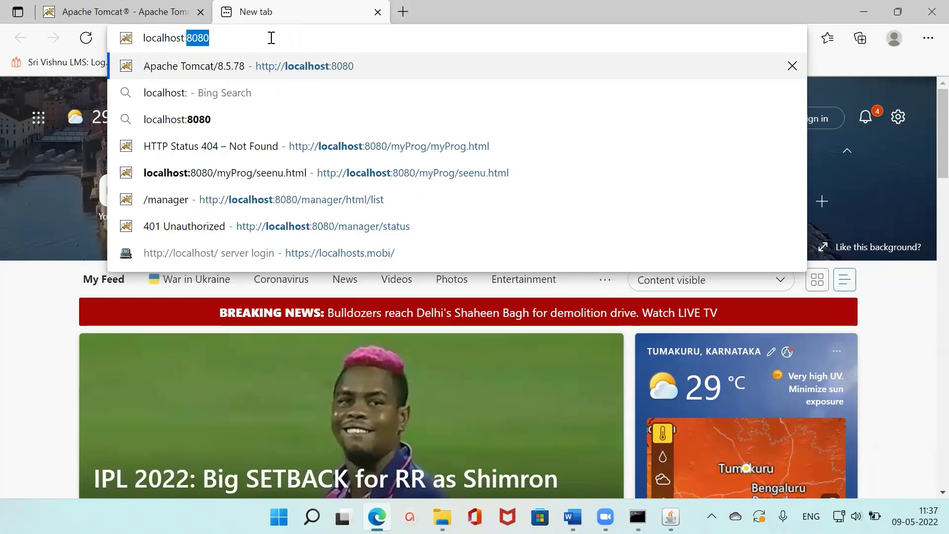
{"action": "type", "text": "8080"}
{"action": "key", "text": "Return"}
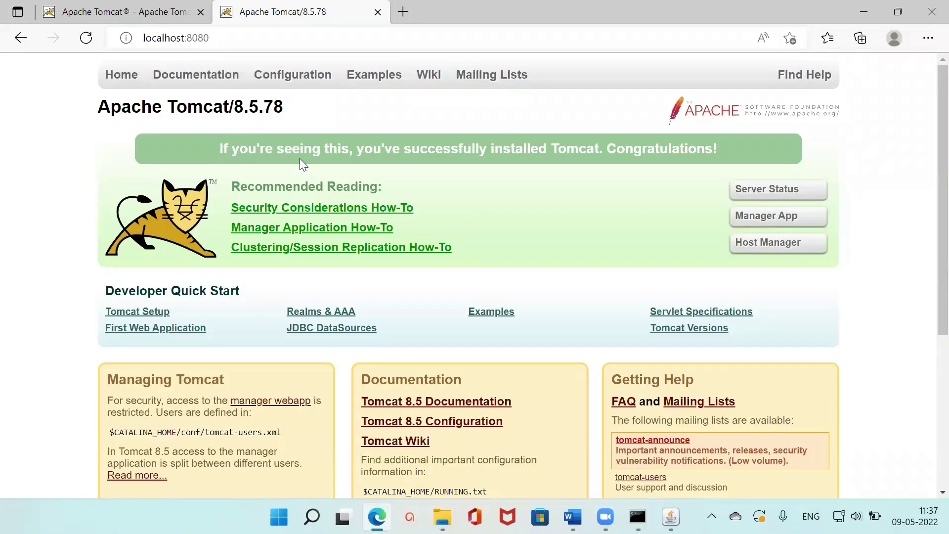
Open Server Status and sign in with the manager username and password.
{"action": "left_click", "coordinate": [770, 192]}
{"action": "type", "text": "adm"}
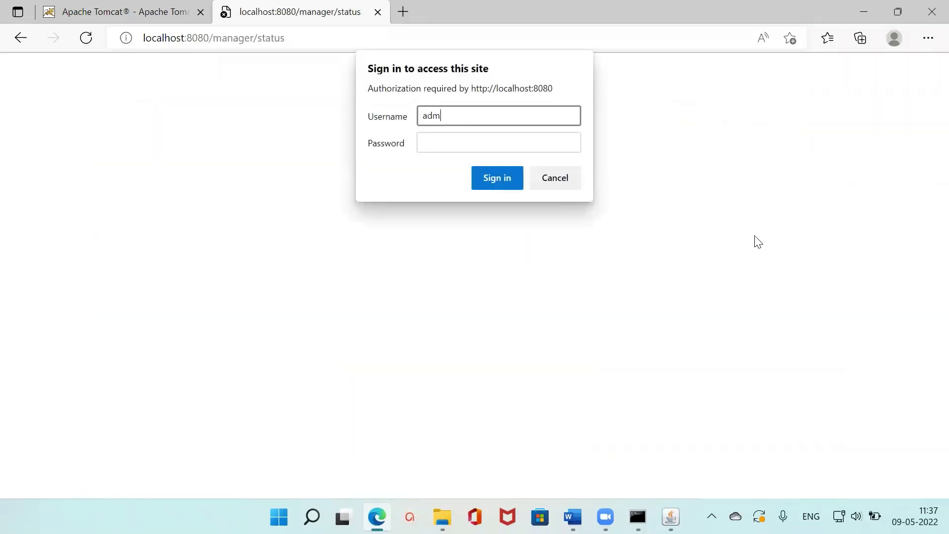
{"action": "key", "text": "BackSpace"}
{"action": "key", "text": "BackSpace"}
{"action": "key", "text": "BackSpace"}
{"action": "type", "text": "admin"}
{"action": "left_click", "coordinate": [557, 144]}
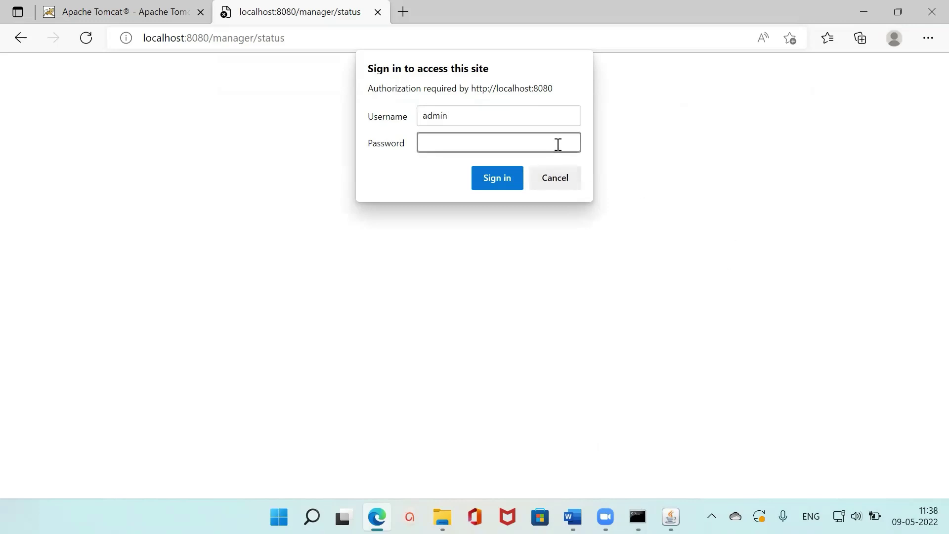
{"action": "left_click", "coordinate": [499, 176]}
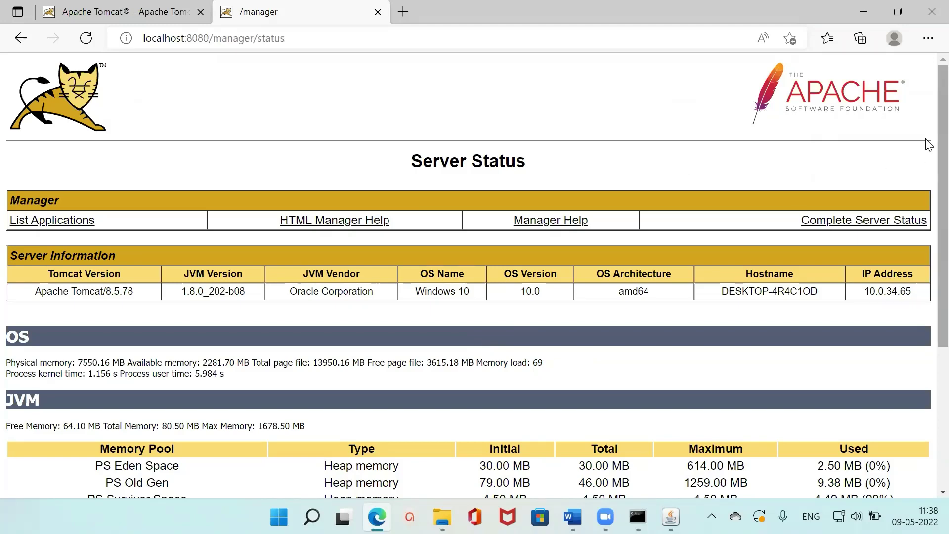
{"action": "scroll", "coordinate": [929, 88], "scroll_direction": "down", "scroll_amount": 1}
{"action": "scroll", "coordinate": [927, 173], "scroll_direction": "down", "scroll_amount": 5}
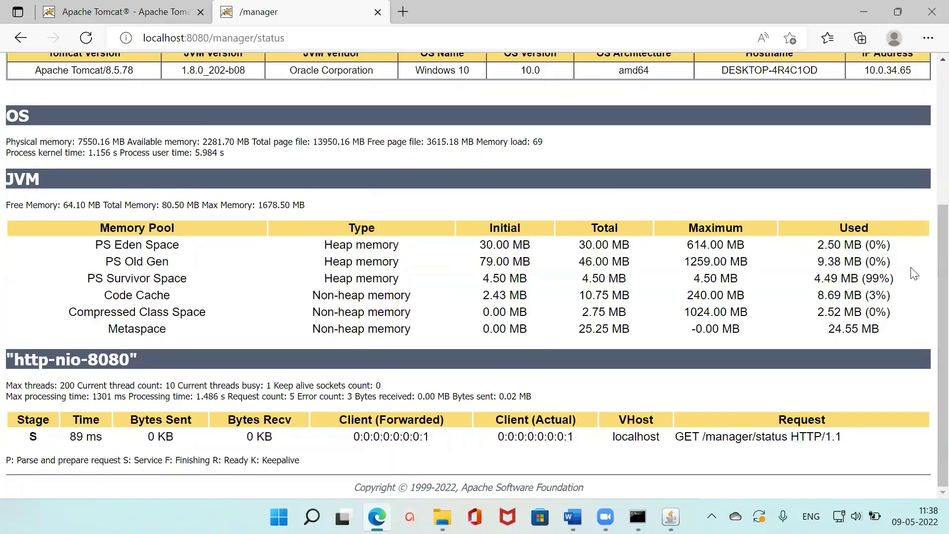
{"action": "scroll", "coordinate": [929, 232], "scroll_direction": "up", "scroll_amount": 1}
{"action": "scroll", "coordinate": [928, 217], "scroll_direction": "up", "scroll_amount": 2}
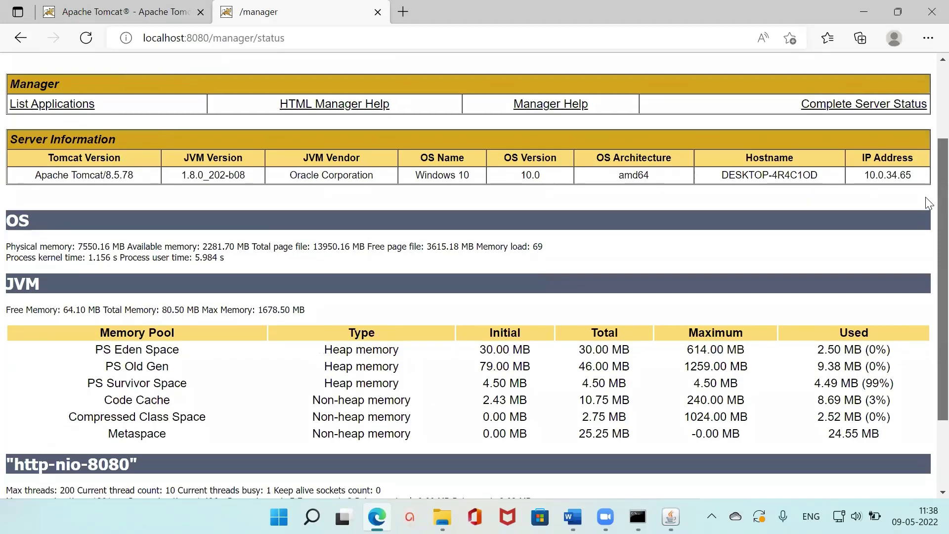
{"action": "scroll", "coordinate": [924, 173], "scroll_direction": "up", "scroll_amount": 1}
{"action": "scroll", "coordinate": [912, 121], "scroll_direction": "up", "scroll_amount": 1}
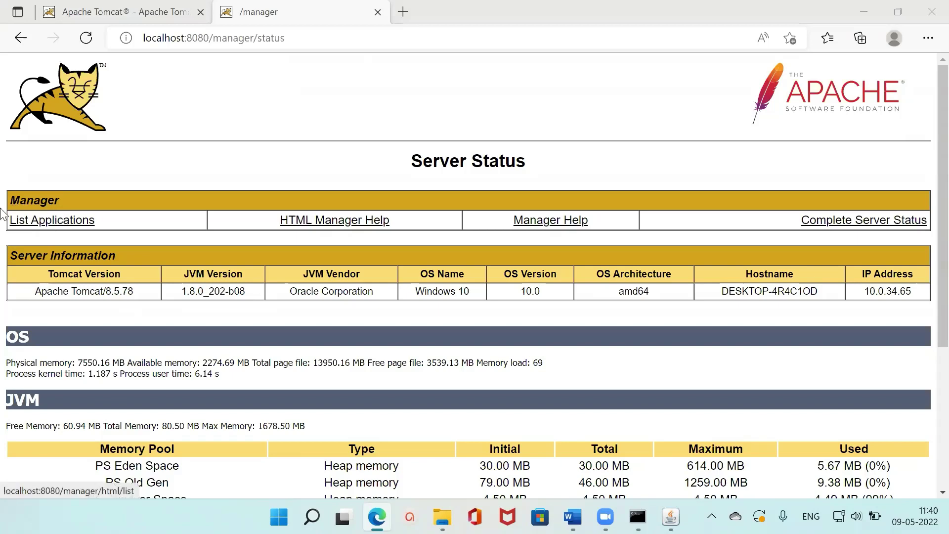
Go through List Applications, /examples and Servlets examples, then execute Hello World.
{"action": "left_click", "coordinate": [62, 220]}
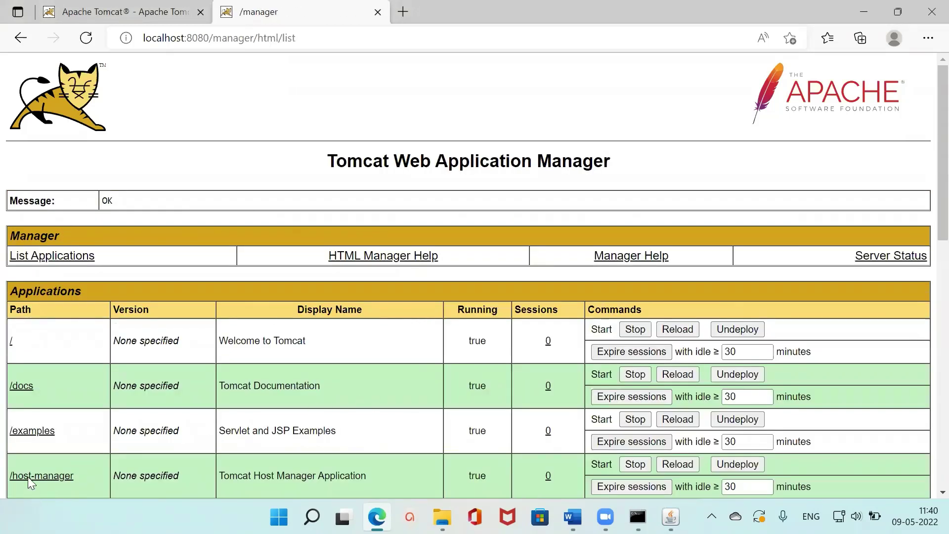
{"action": "left_click", "coordinate": [36, 433]}
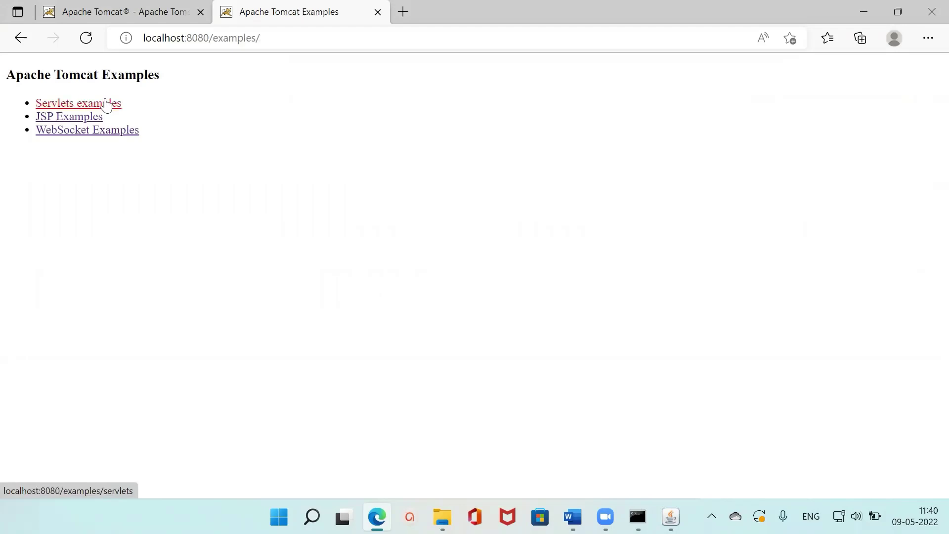
{"action": "left_click", "coordinate": [106, 104]}
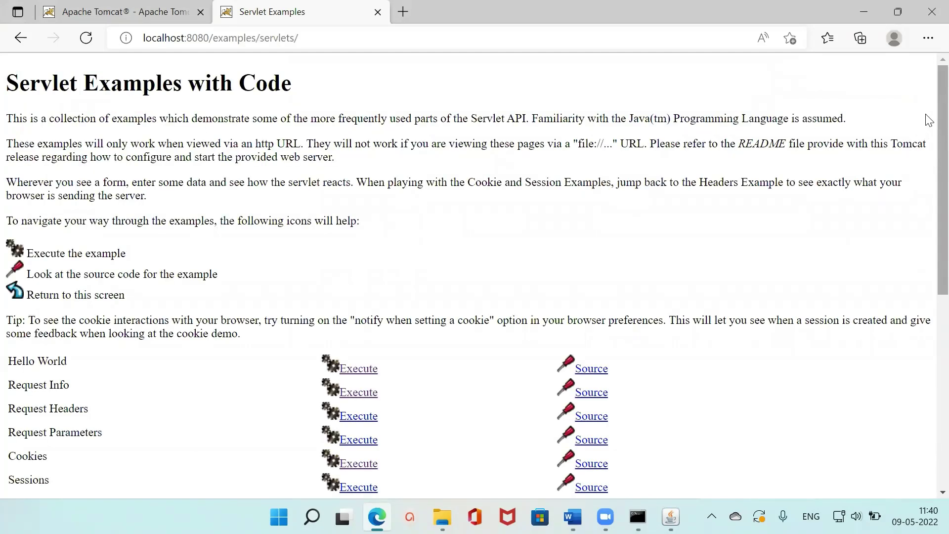
{"action": "scroll", "coordinate": [927, 123], "scroll_direction": "down", "scroll_amount": 1}
{"action": "scroll", "coordinate": [927, 171], "scroll_direction": "down", "scroll_amount": 1}
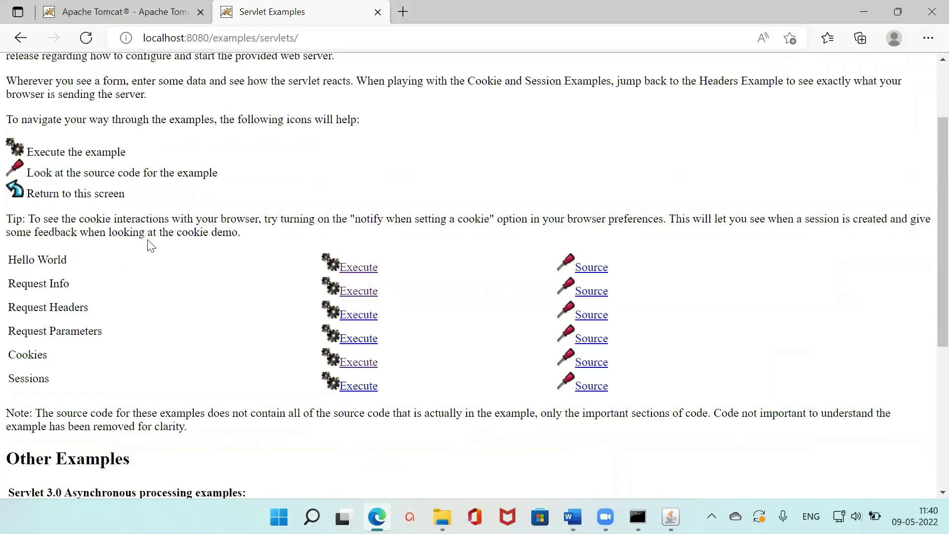
{"action": "left_click", "coordinate": [374, 270]}
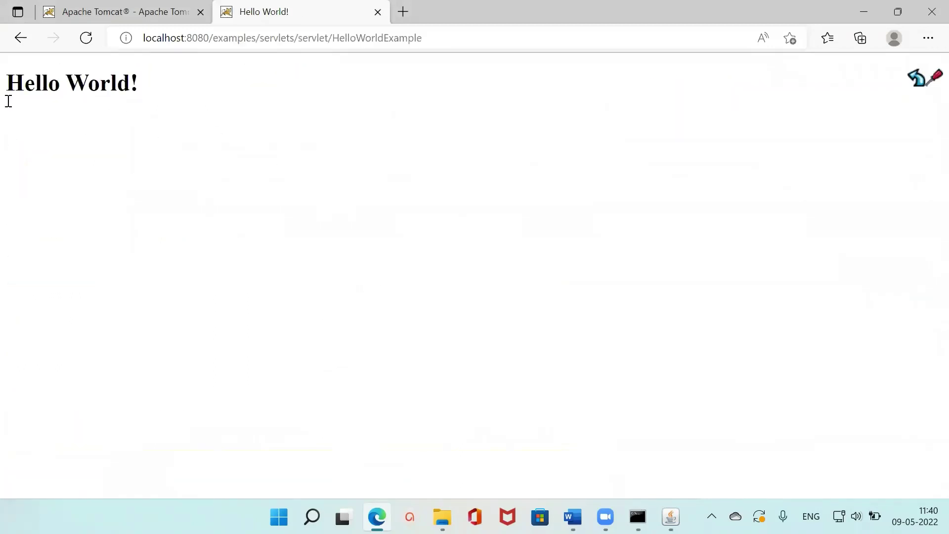